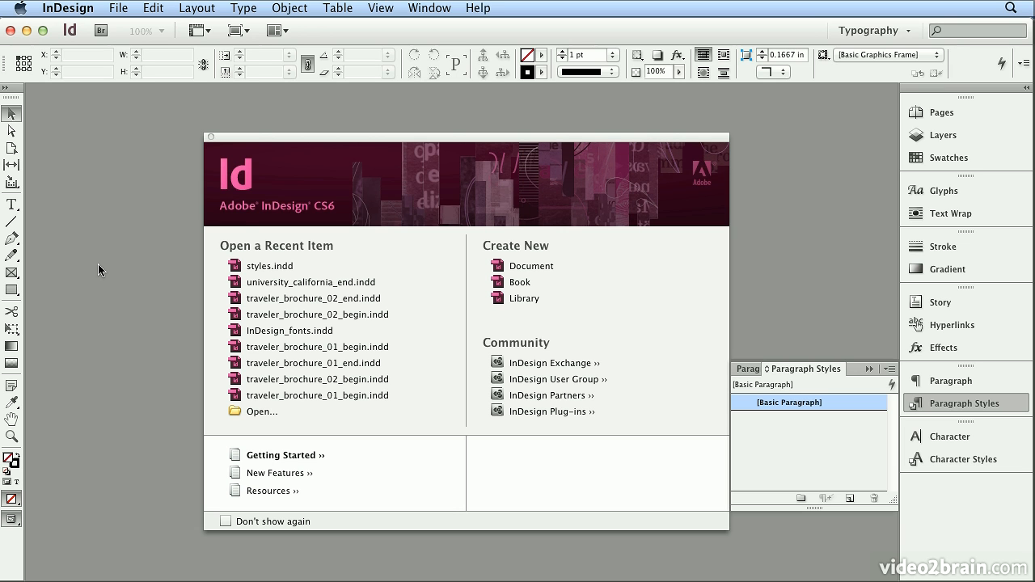
Step: Create a new document using the letter 1in preset
click(125, 10)
mouse_move(126, 28)
click(308, 32)
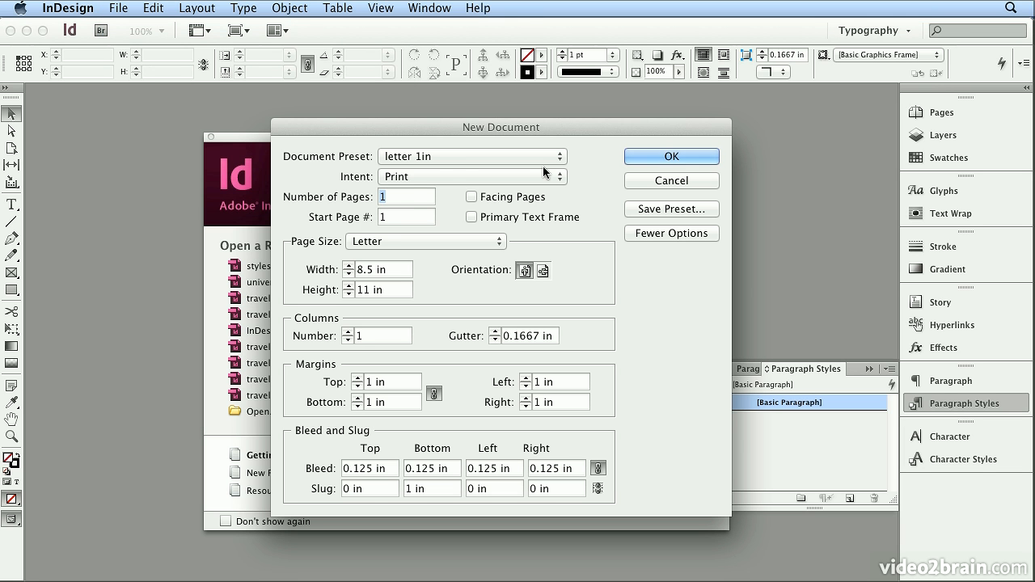
click(540, 158)
click(540, 157)
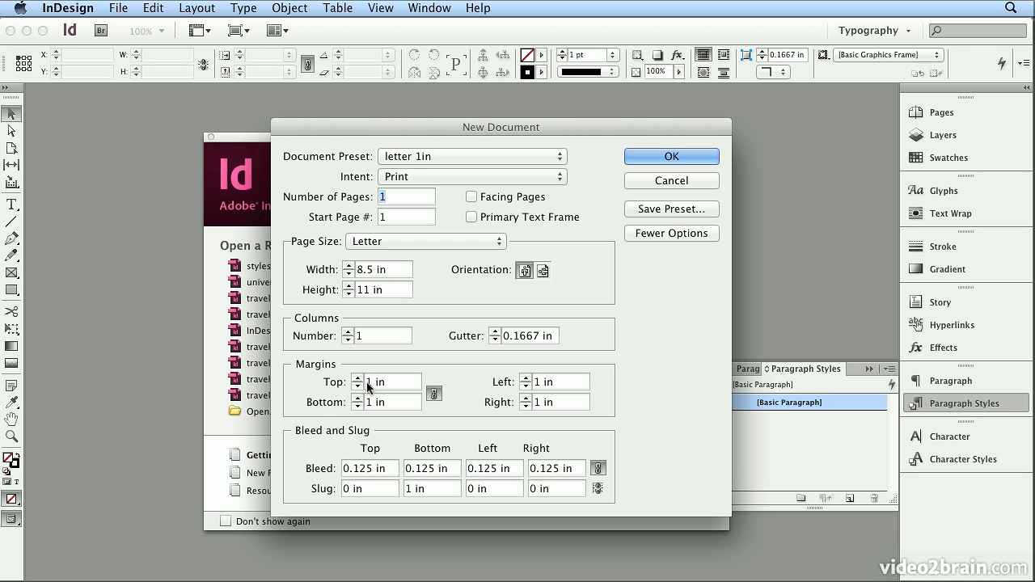
click(676, 160)
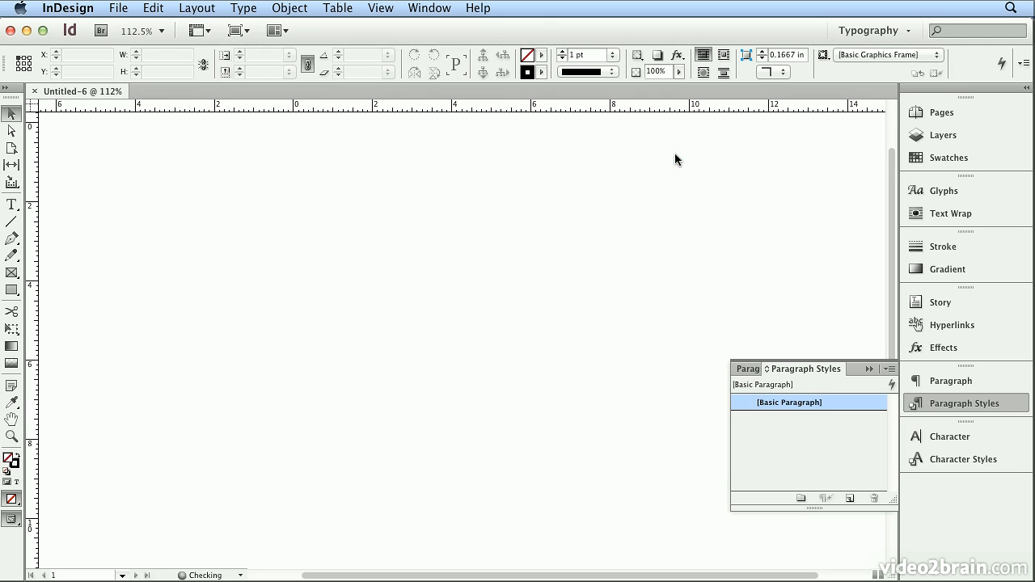
Step: Place file_formats.doc from the text_files folder at the top-left margin corner of the page
click(122, 8)
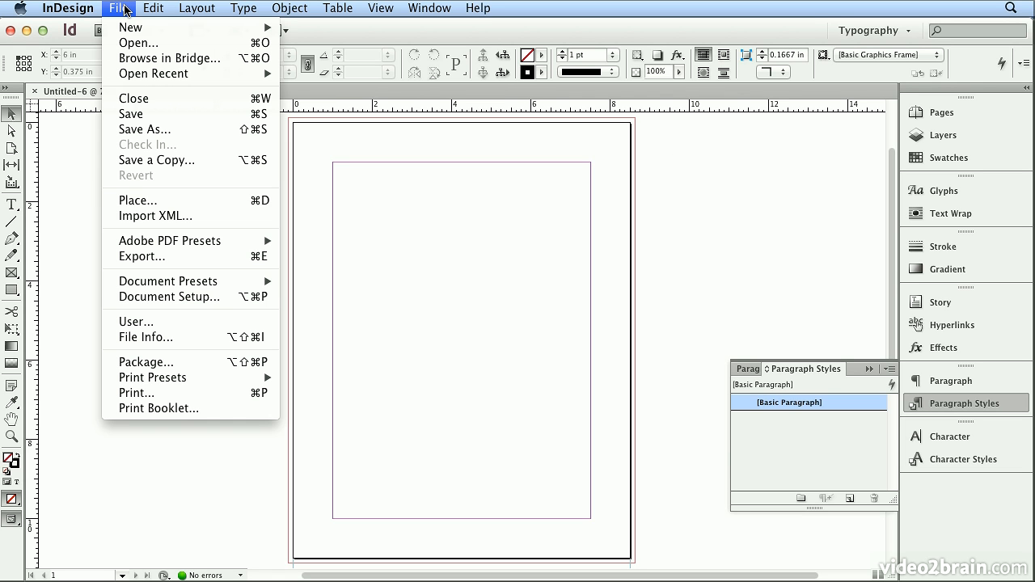
click(128, 202)
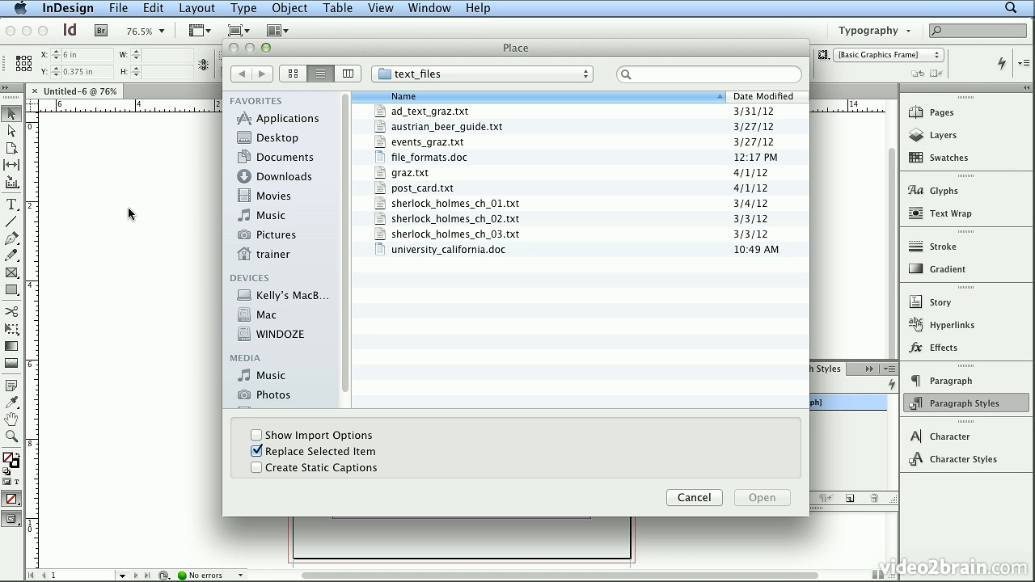
click(452, 75)
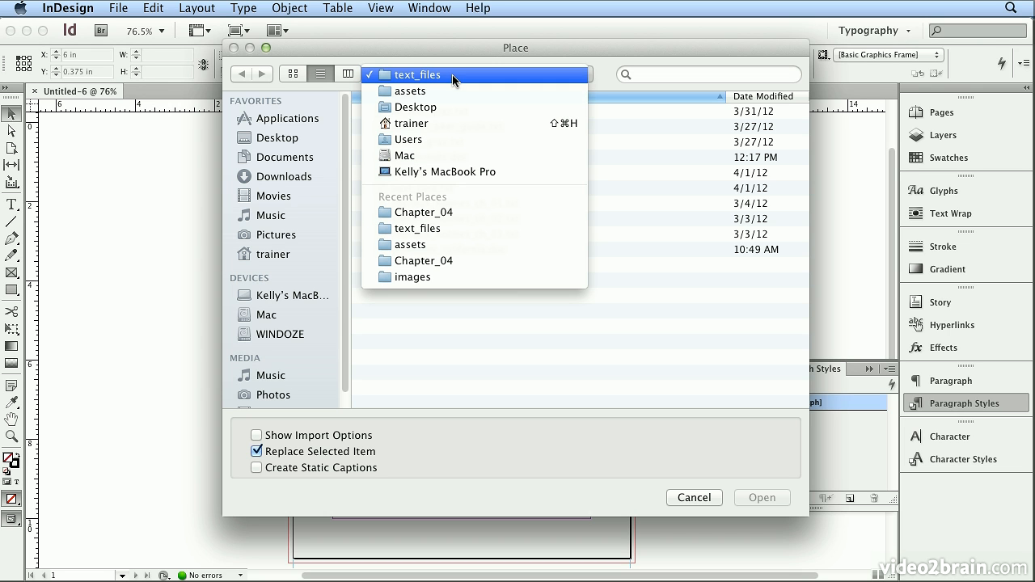
click(452, 74)
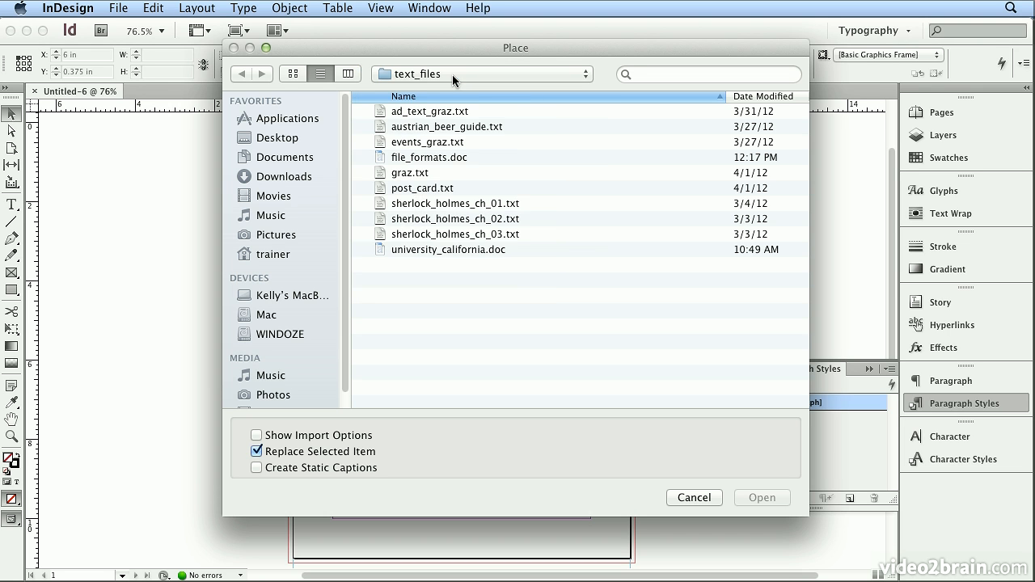
click(434, 159)
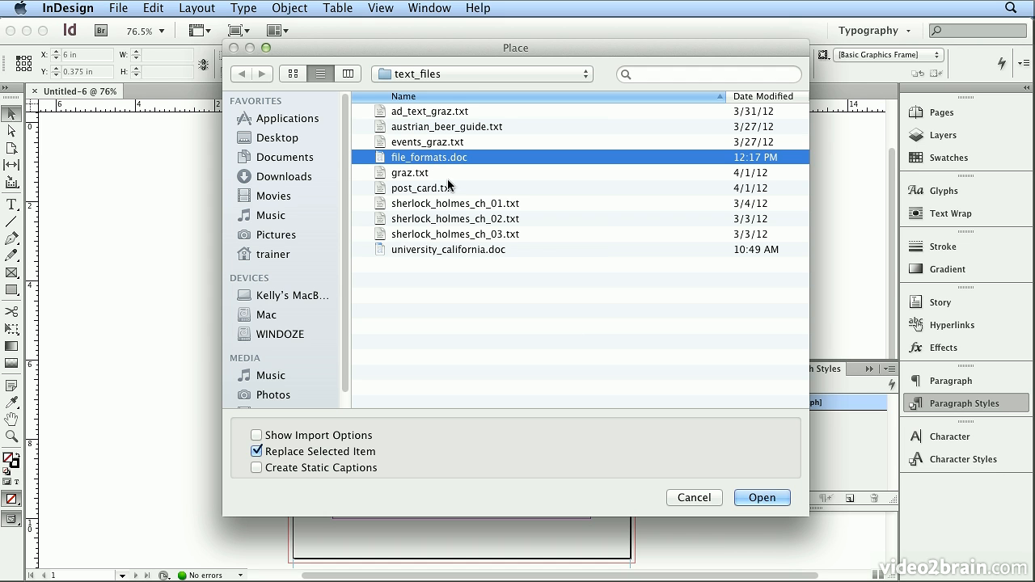
click(762, 496)
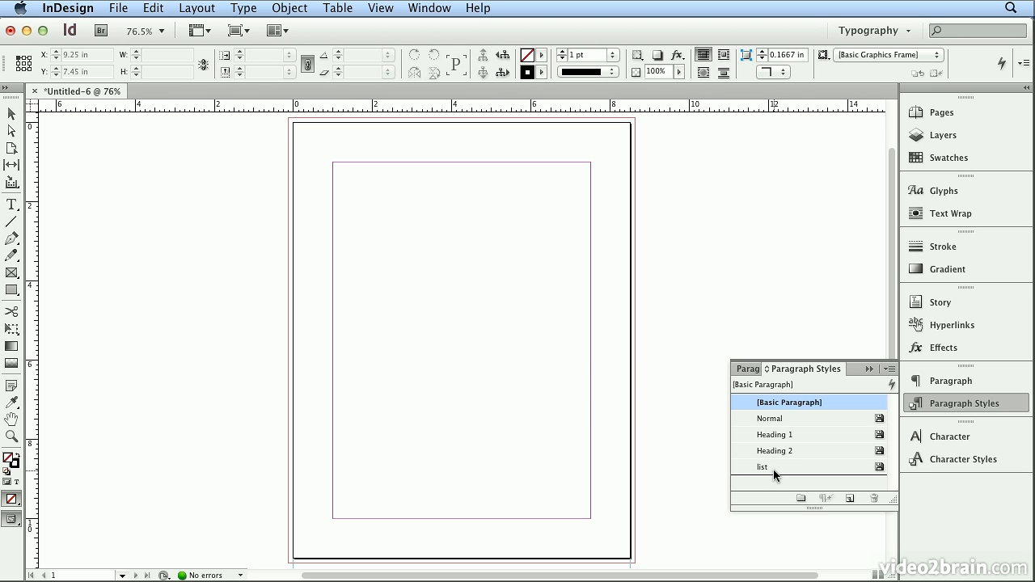
click(337, 174)
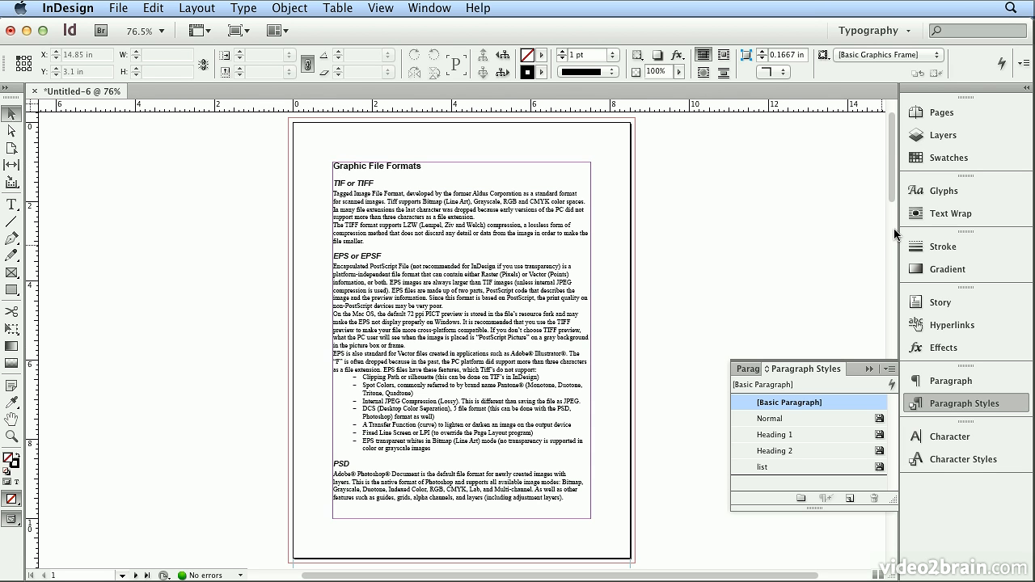
Step: Examine the placed document's pages and the paragraph styles applied to the heading, subheading, body and list text
click(939, 115)
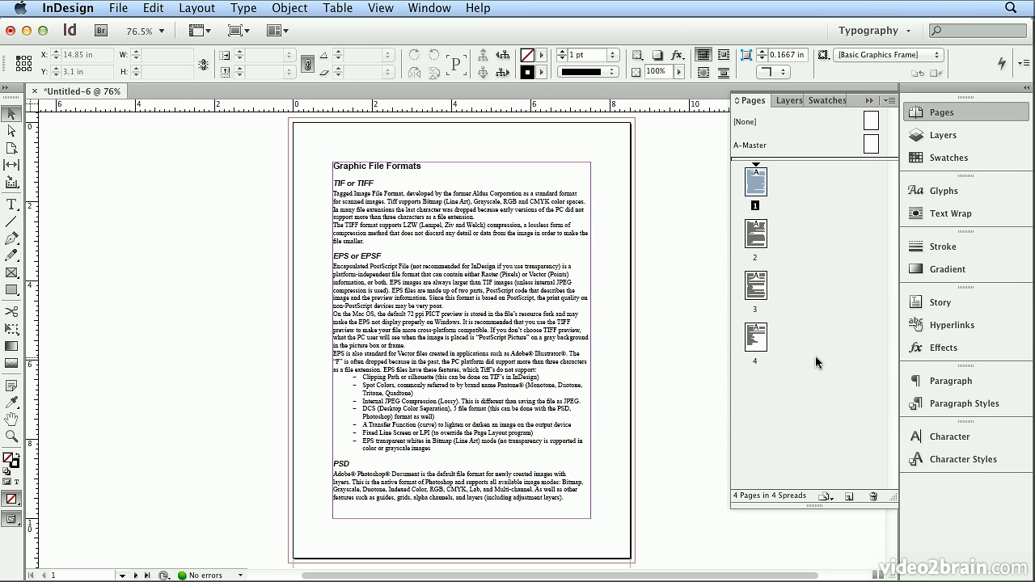
double_click(419, 168)
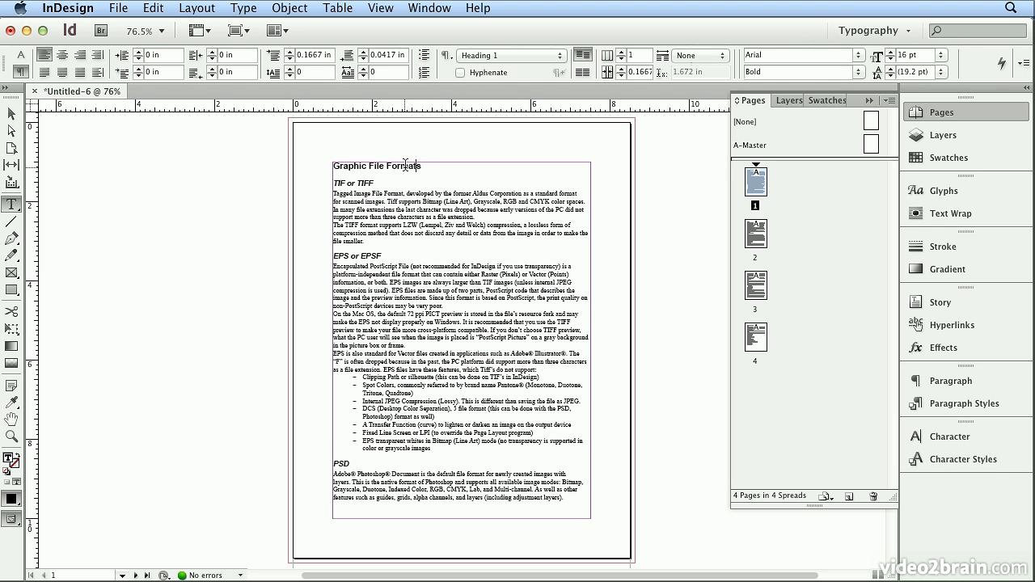
click(21, 54)
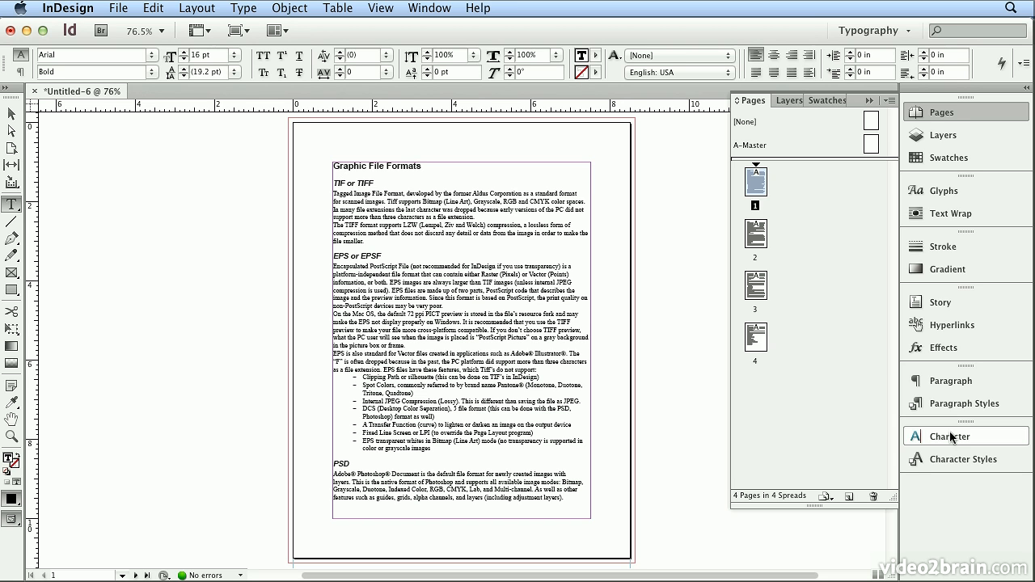
click(957, 403)
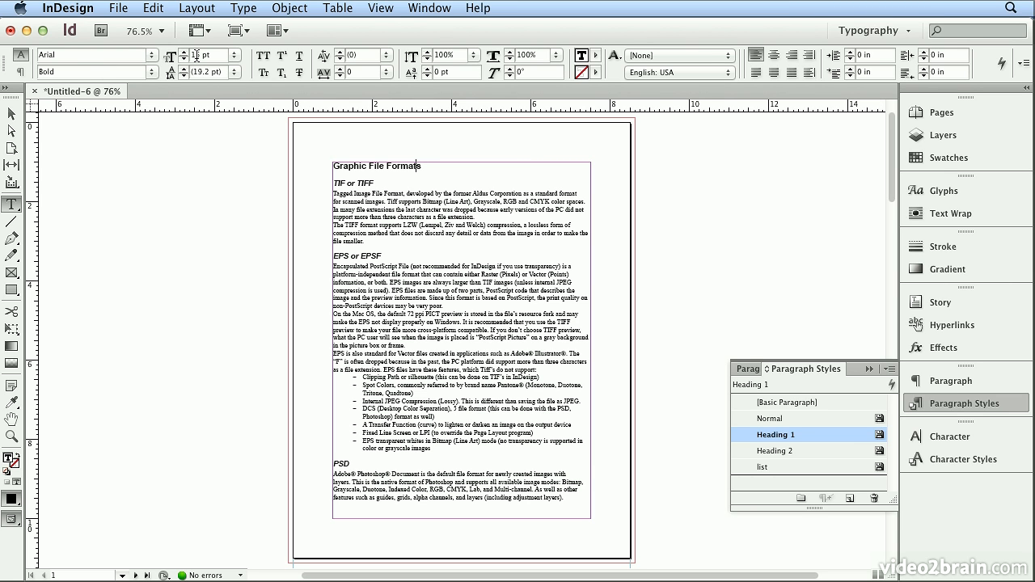
click(373, 185)
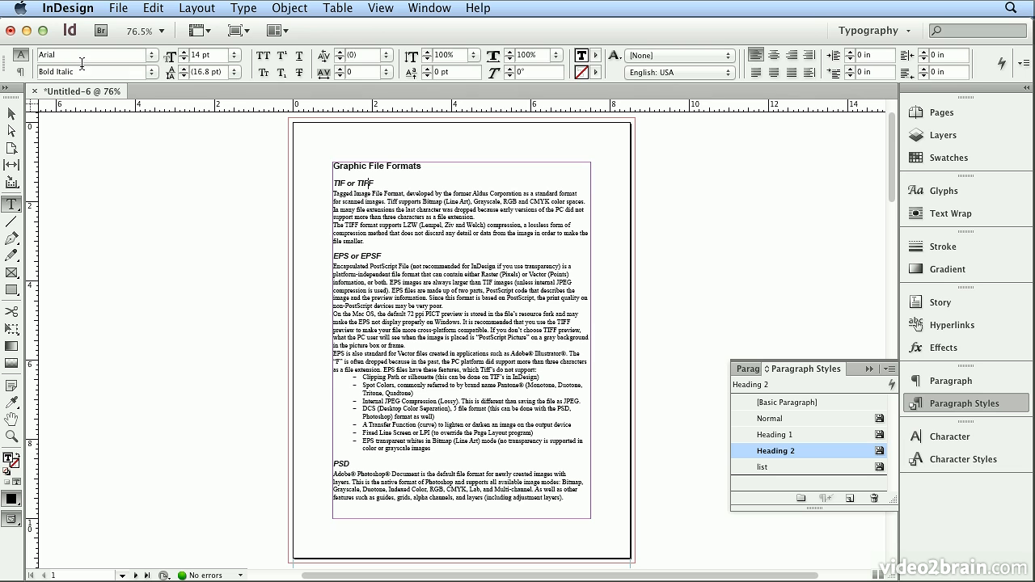
click(519, 307)
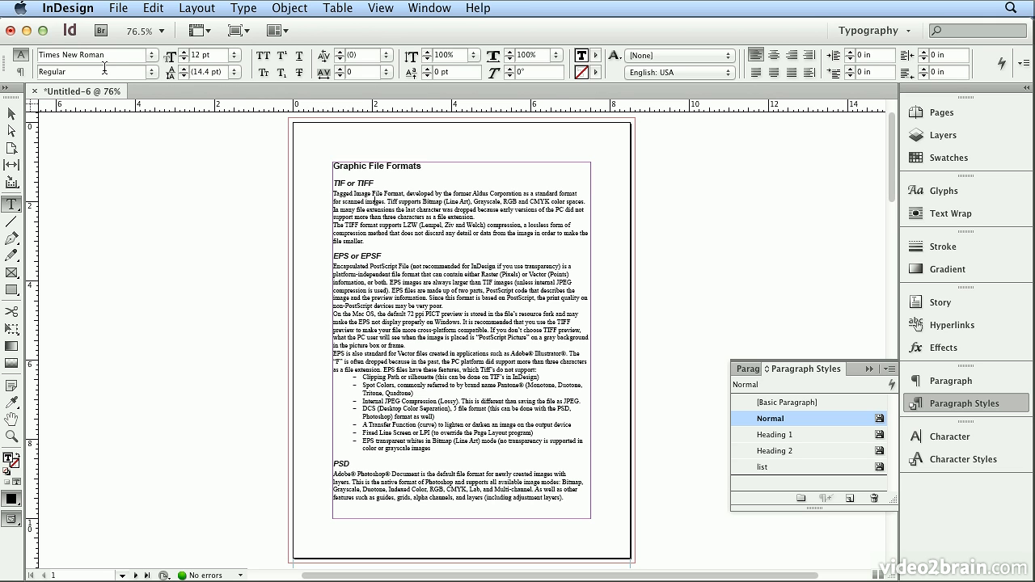
click(403, 399)
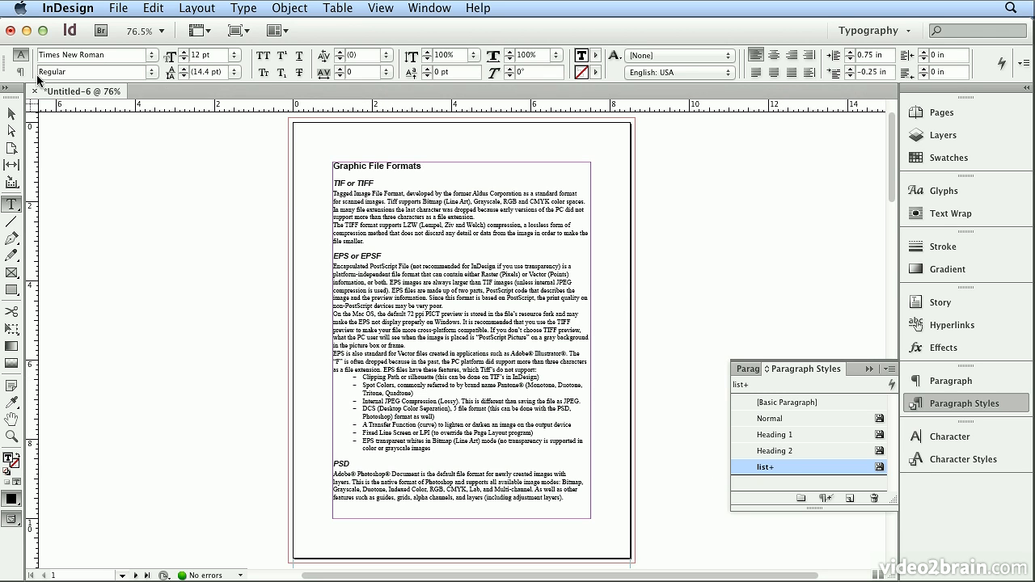
click(23, 72)
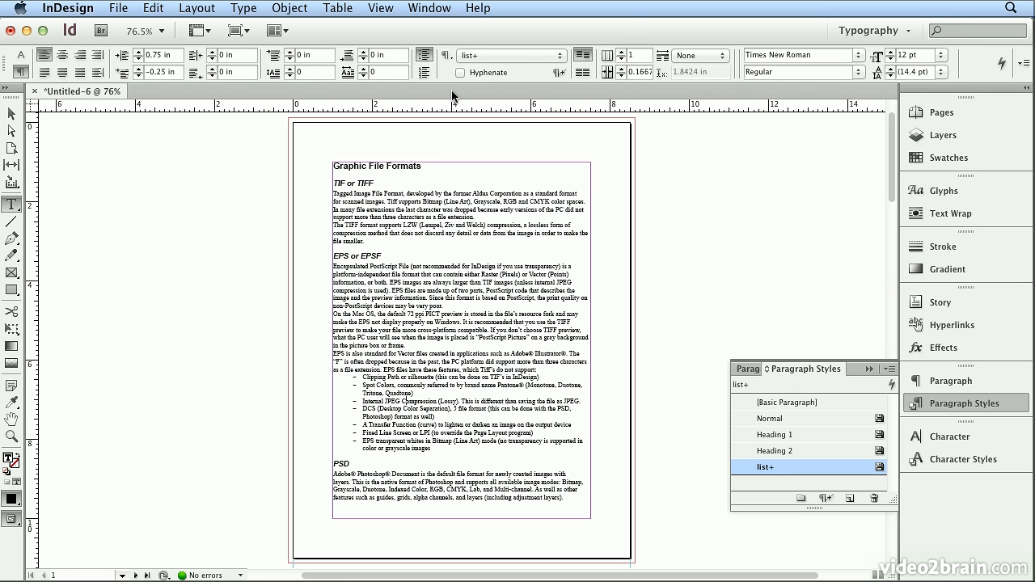
click(22, 55)
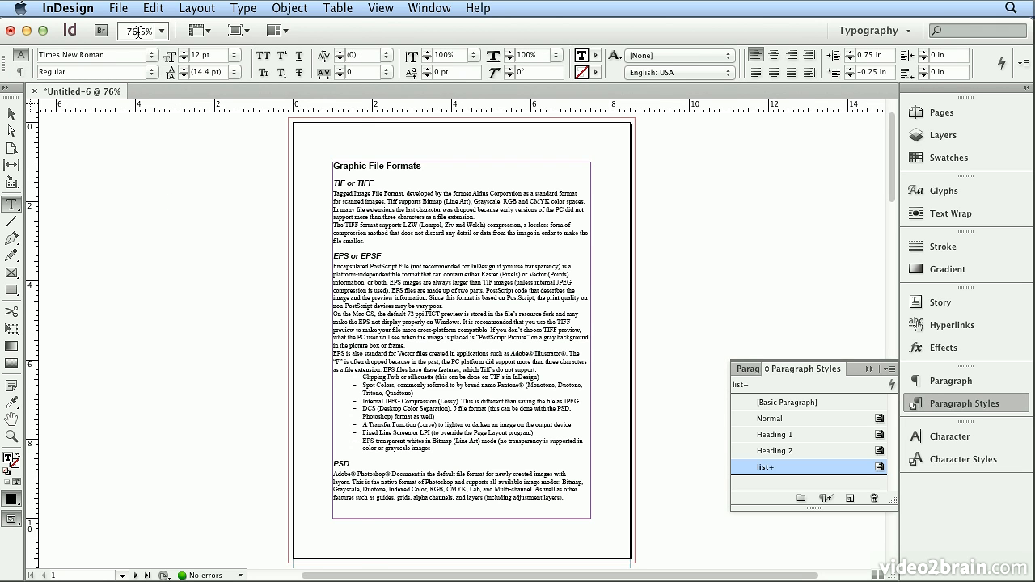
Step: Undo the text placement
click(150, 8)
click(150, 8)
click(150, 9)
click(151, 23)
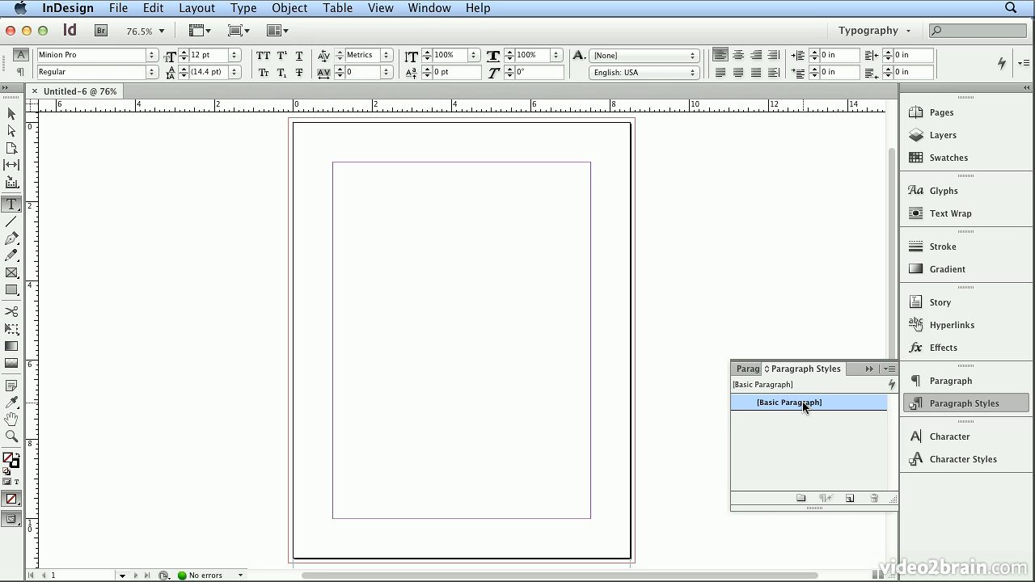
Step: Place file_formats.doc showing import options, choosing to remove styles and formatting from text and tables
click(118, 8)
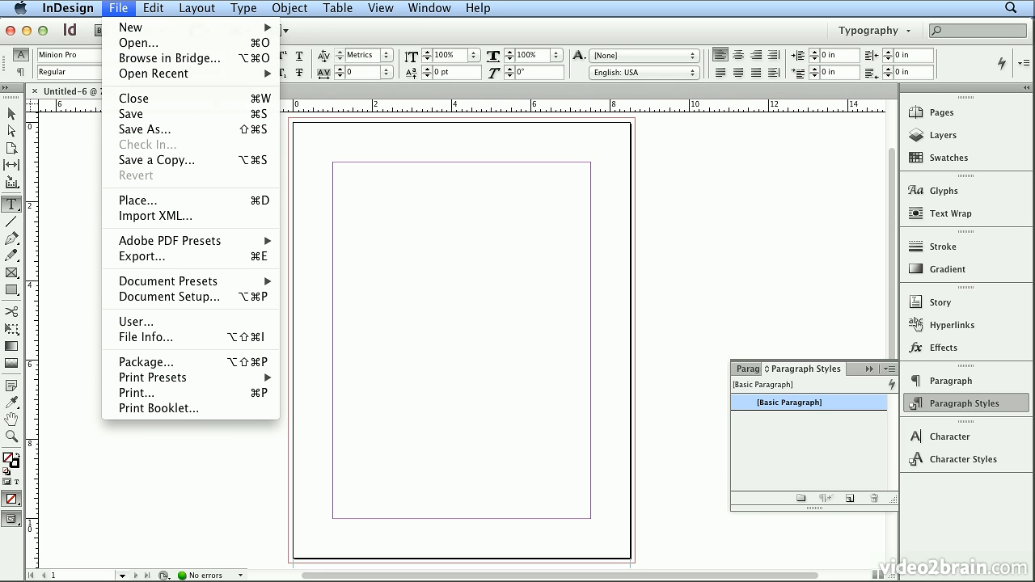
click(158, 201)
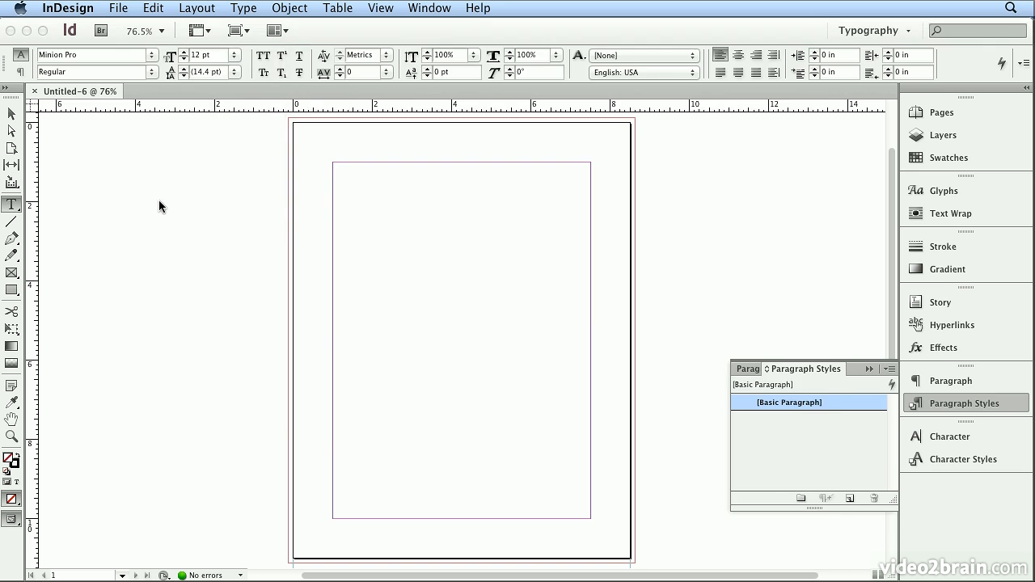
click(390, 160)
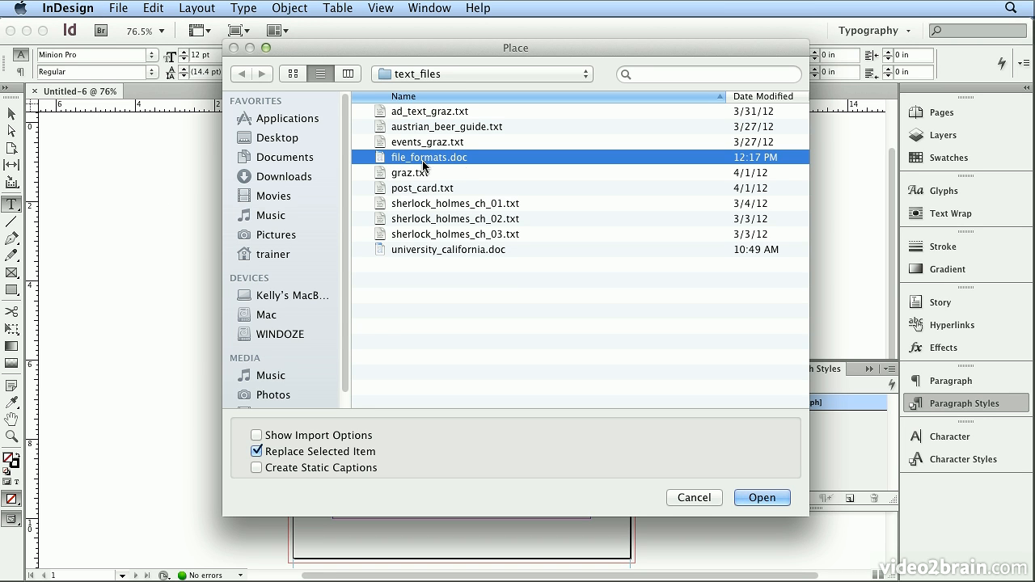
click(307, 438)
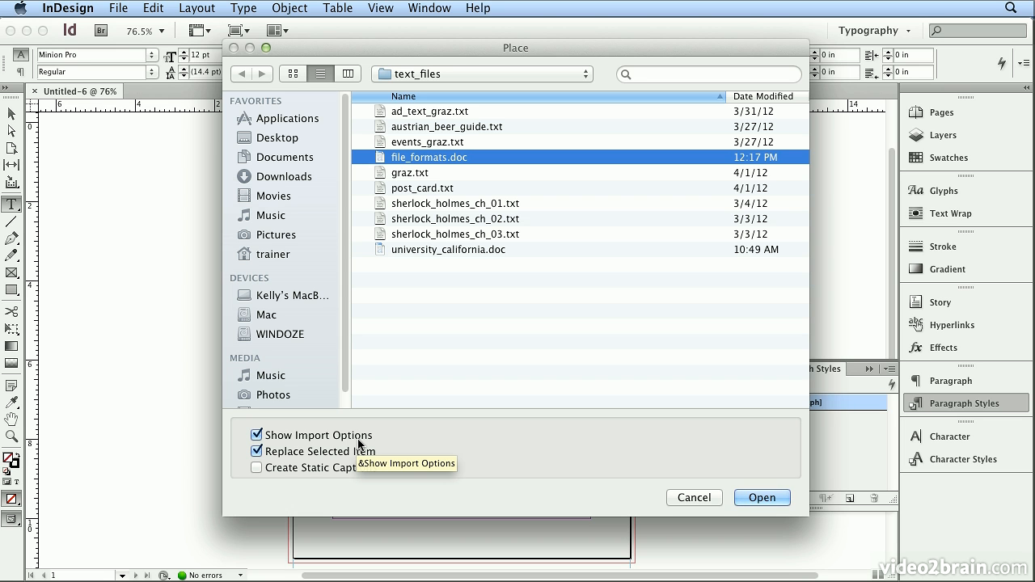
click(756, 497)
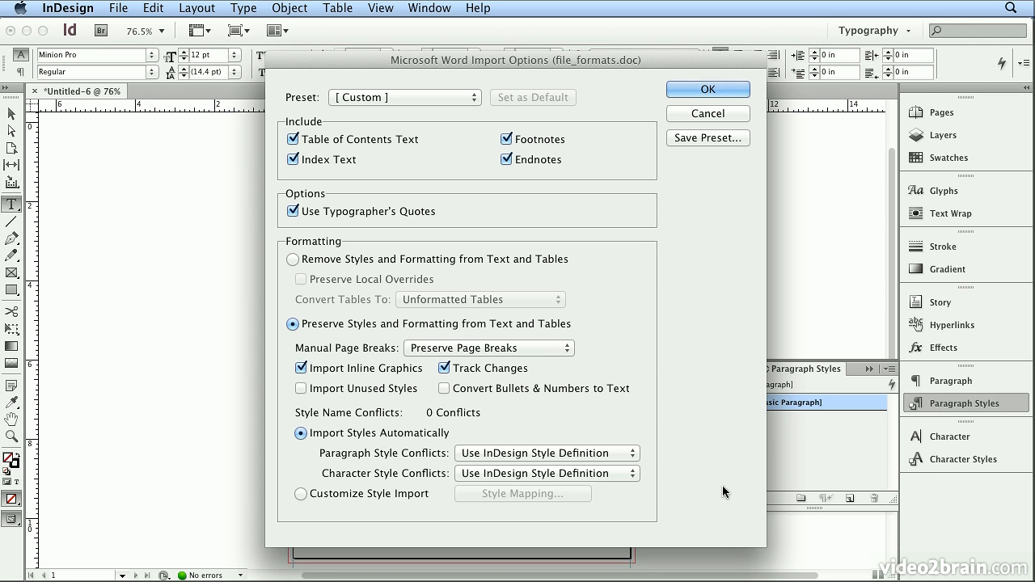
click(288, 259)
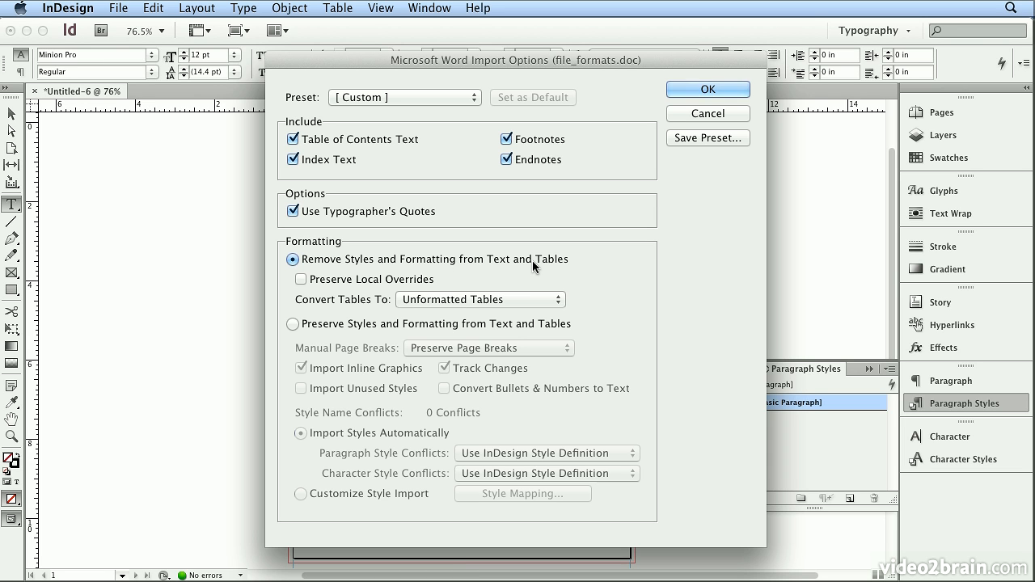
click(709, 90)
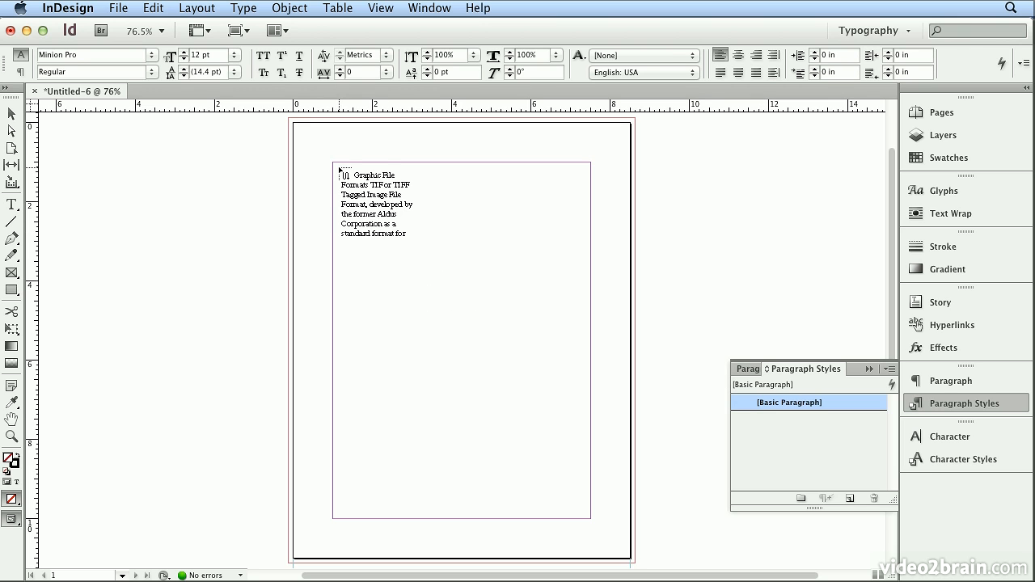
click(333, 164)
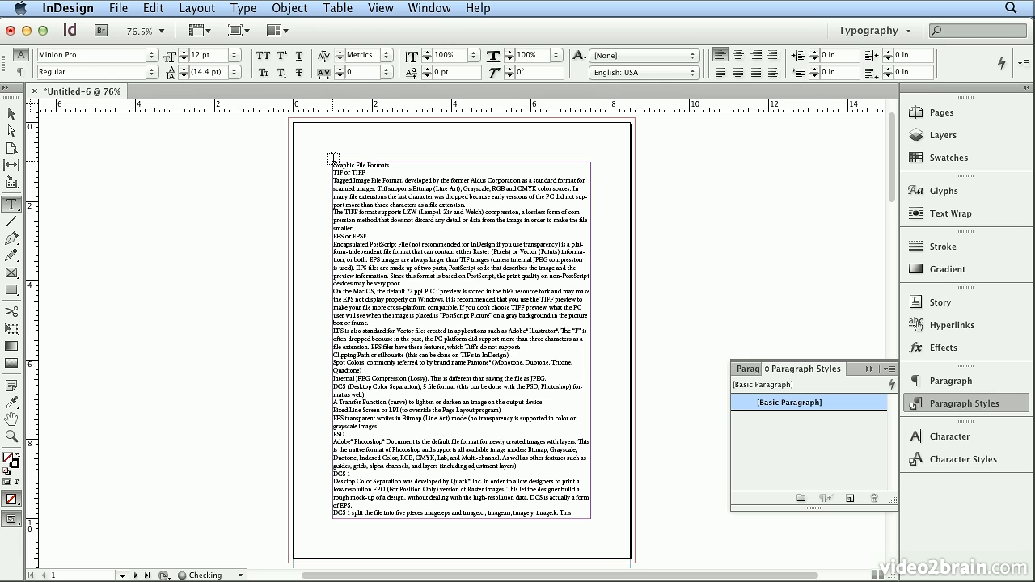
Step: Review the document's pages, jumping to page 4 and back to page 1
click(926, 113)
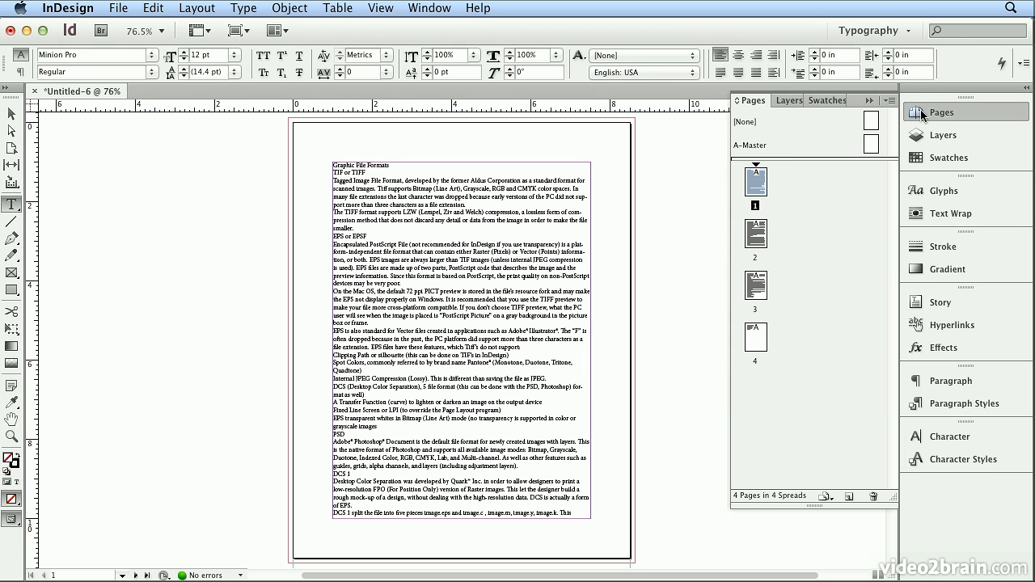
double_click(750, 346)
double_click(765, 186)
click(929, 113)
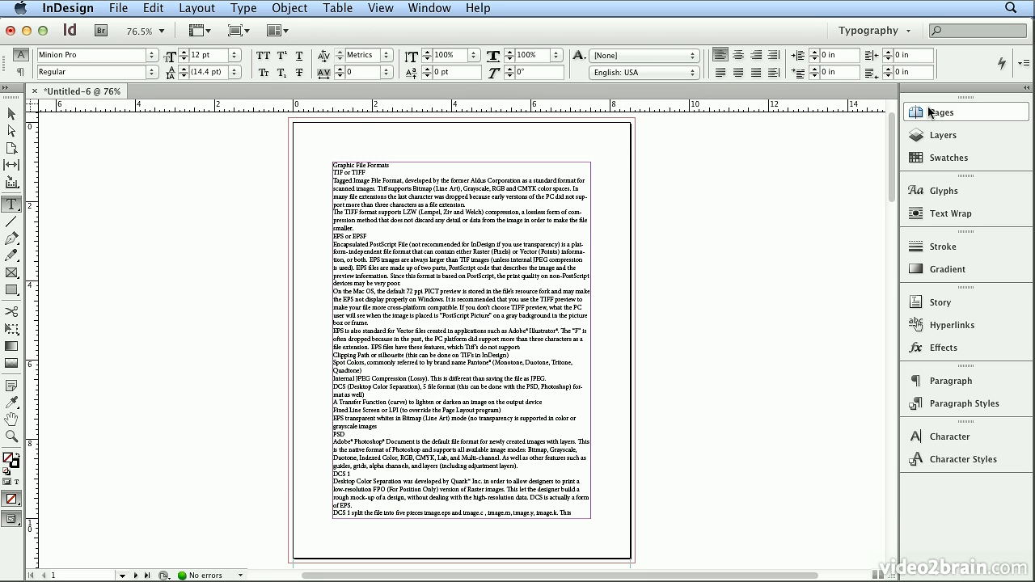
Step: Undo the autoflowed text and discard the loaded text cursor
click(154, 8)
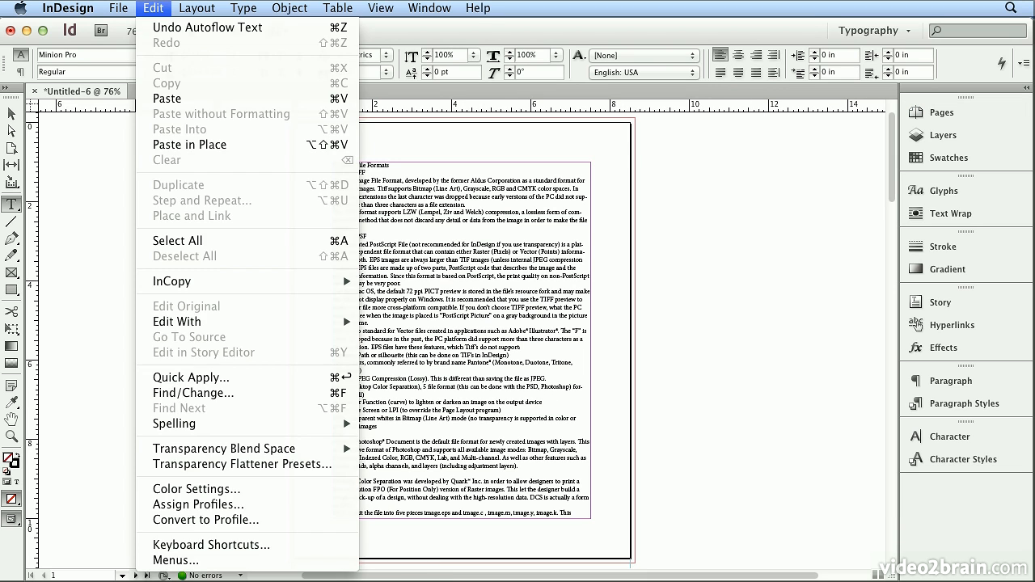
click(150, 28)
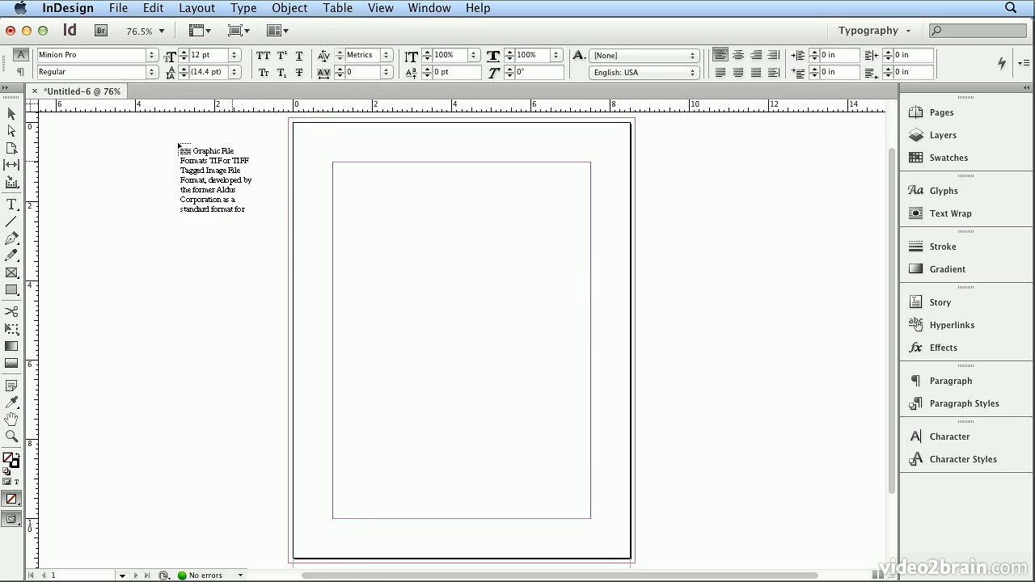
click(11, 113)
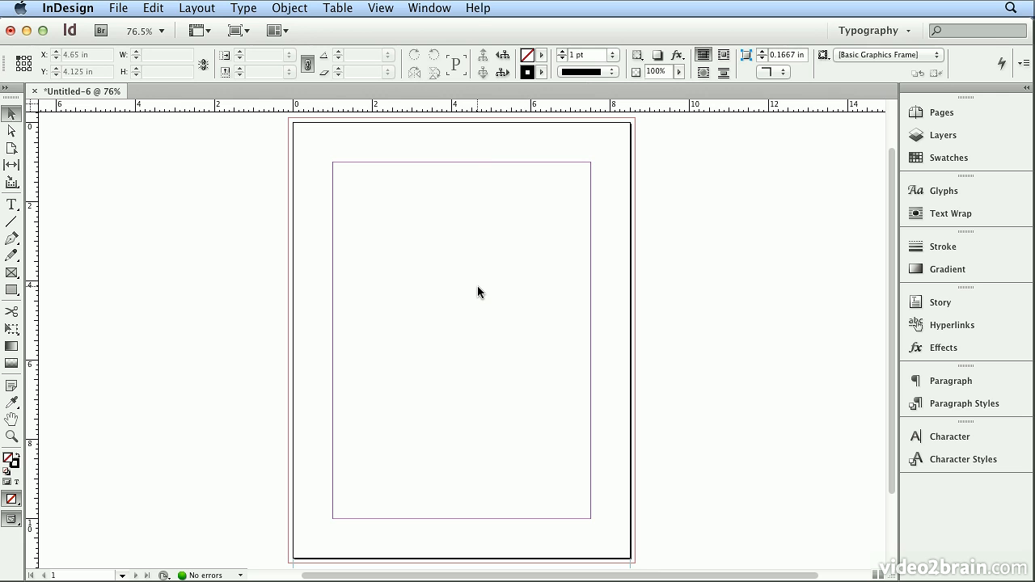
Step: Load all text styles from styles.indd into the document through the Paragraph Styles panel
click(970, 402)
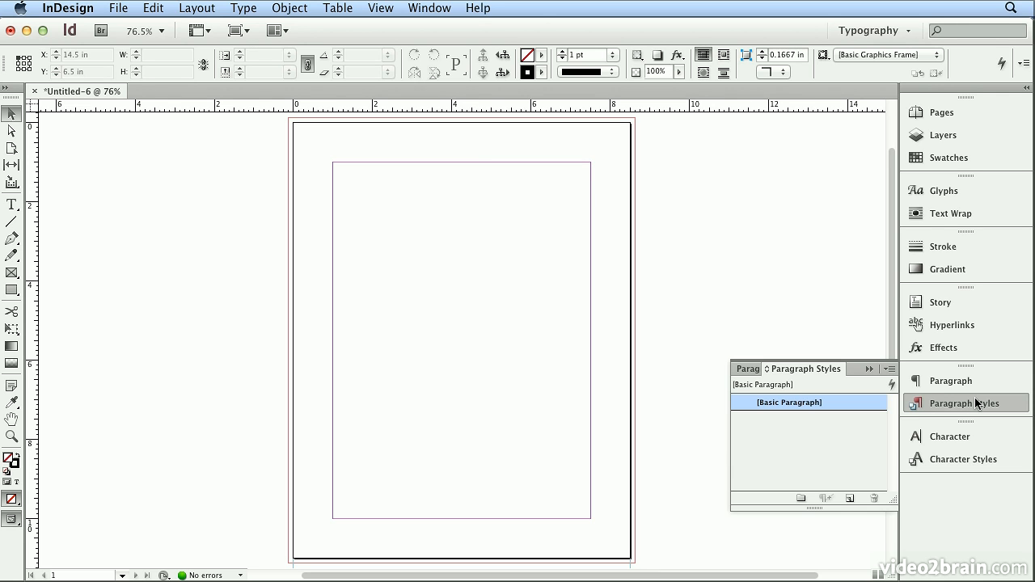
click(890, 370)
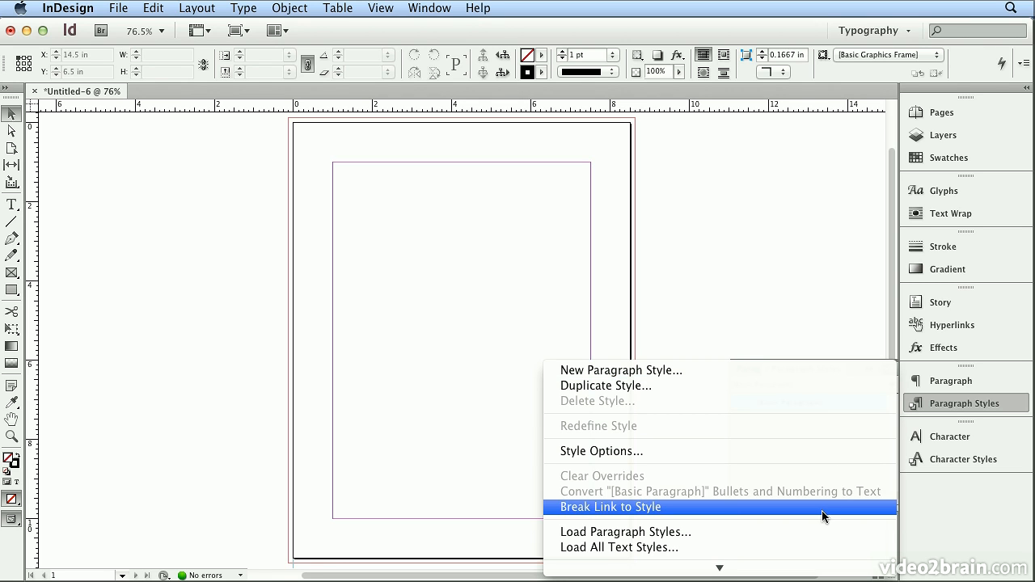
click(808, 551)
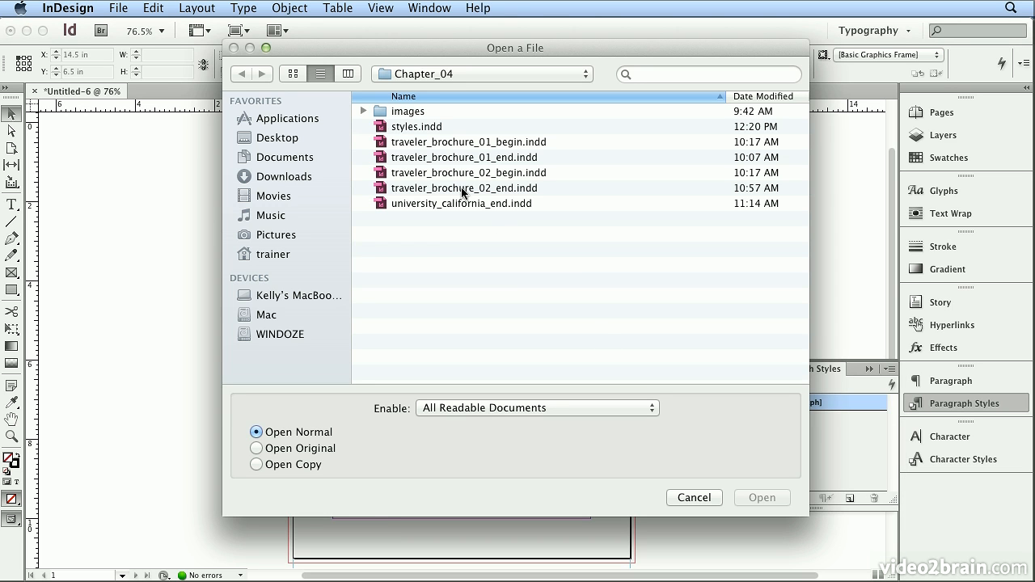
click(388, 127)
double_click(387, 126)
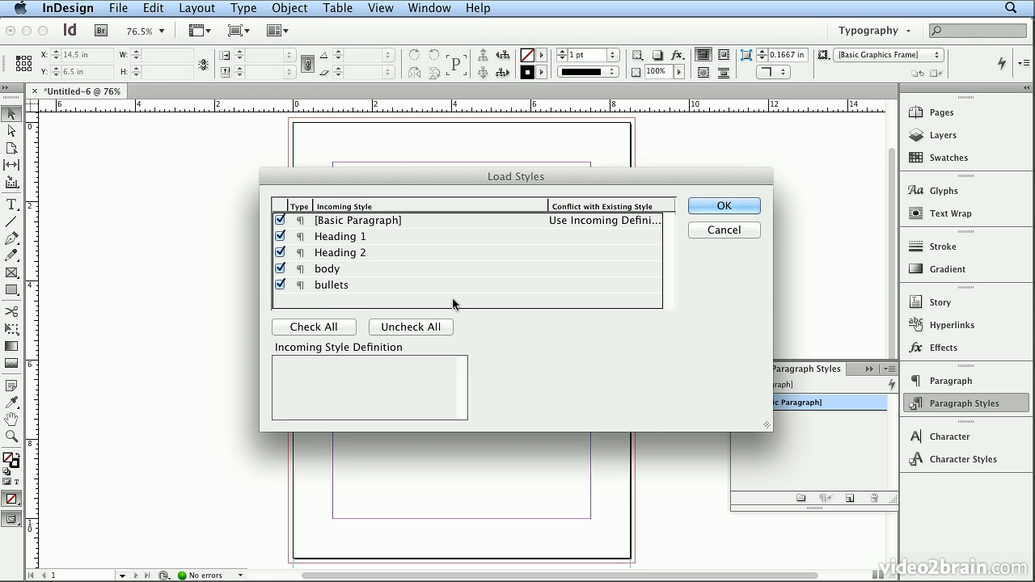
click(700, 201)
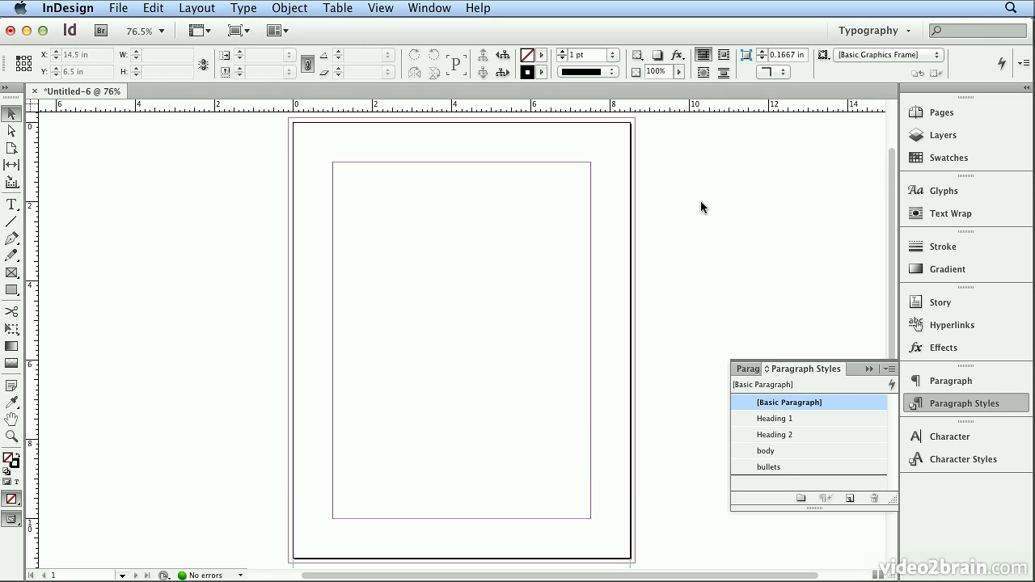
Step: Place file_formats.doc with import options, choosing to preserve styles and formatting and customize the style import
click(118, 9)
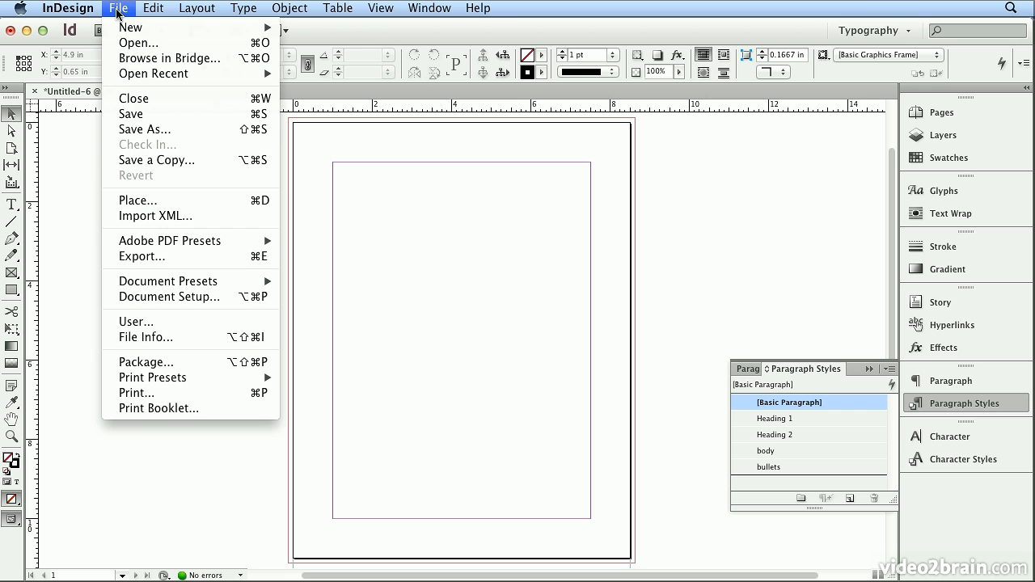
click(135, 203)
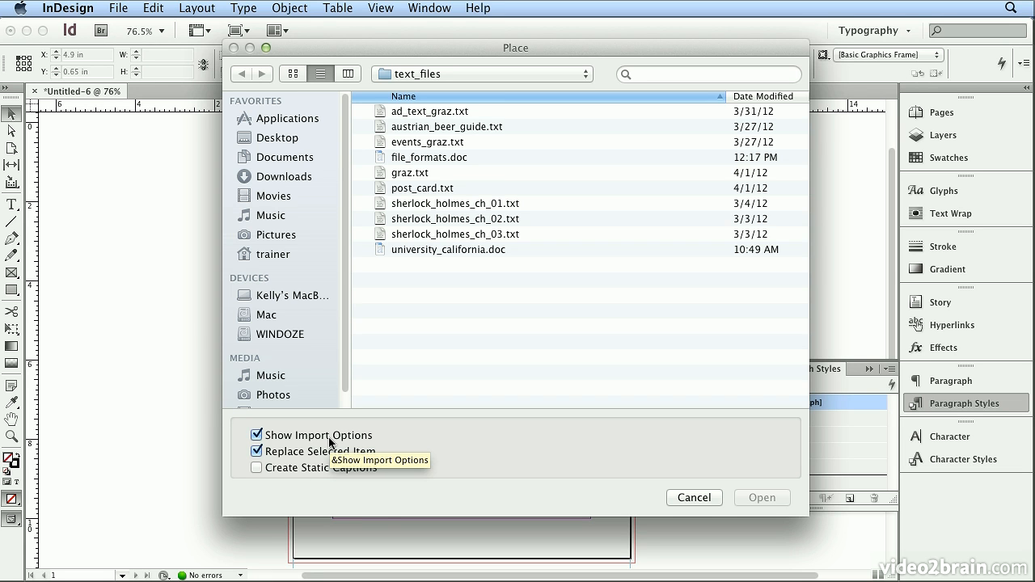
click(465, 158)
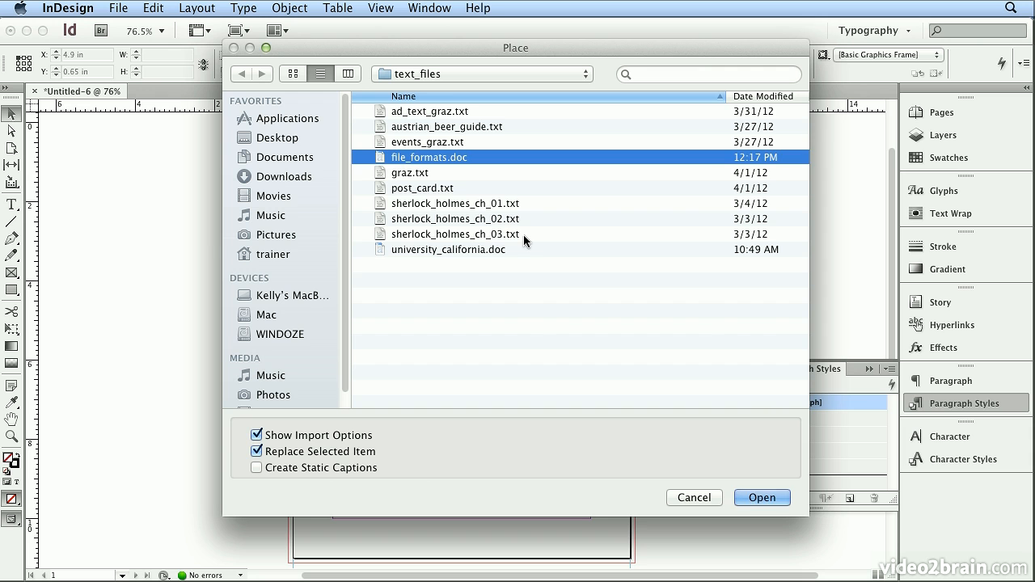
click(760, 497)
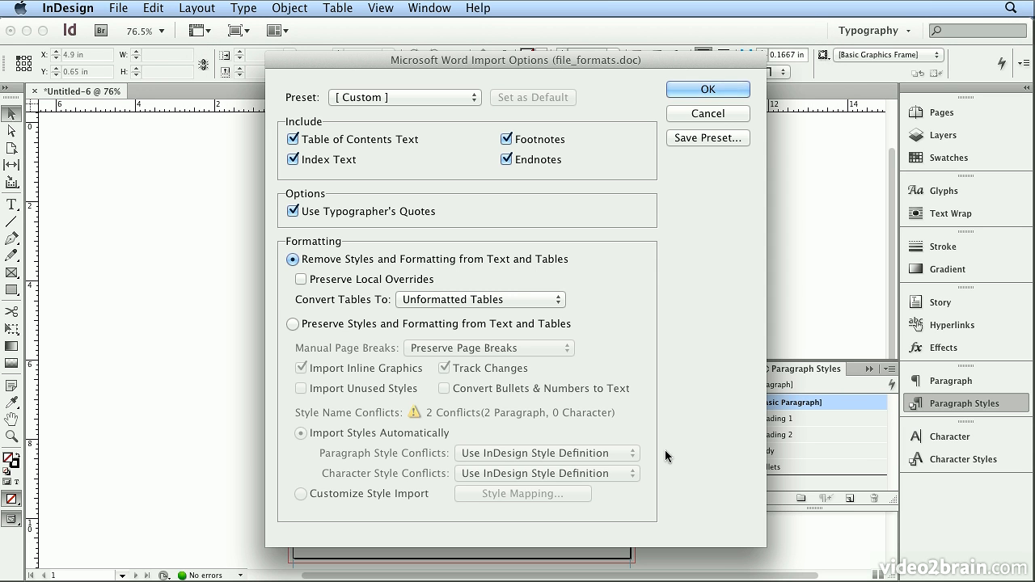
click(310, 326)
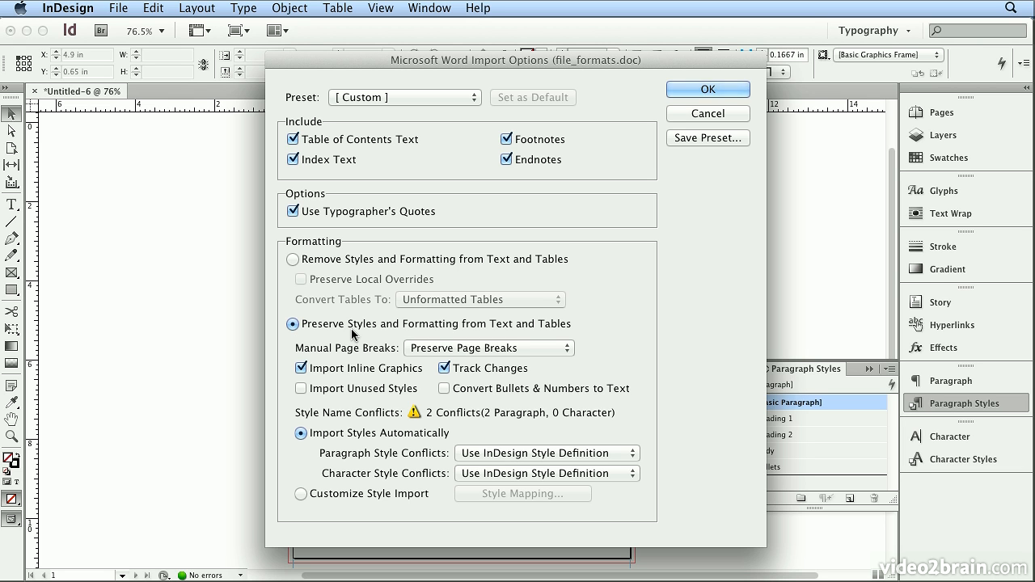
click(301, 495)
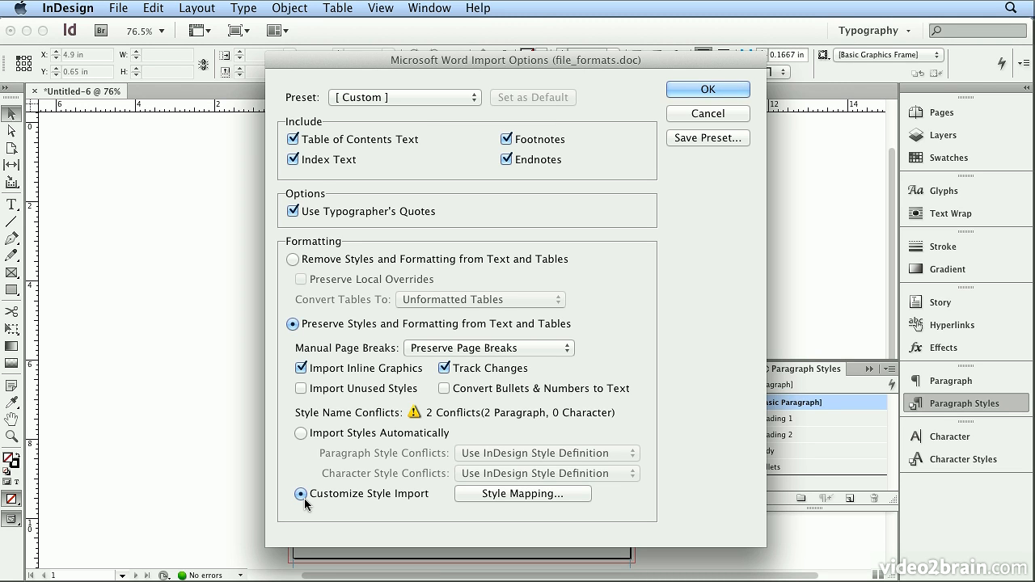
click(524, 495)
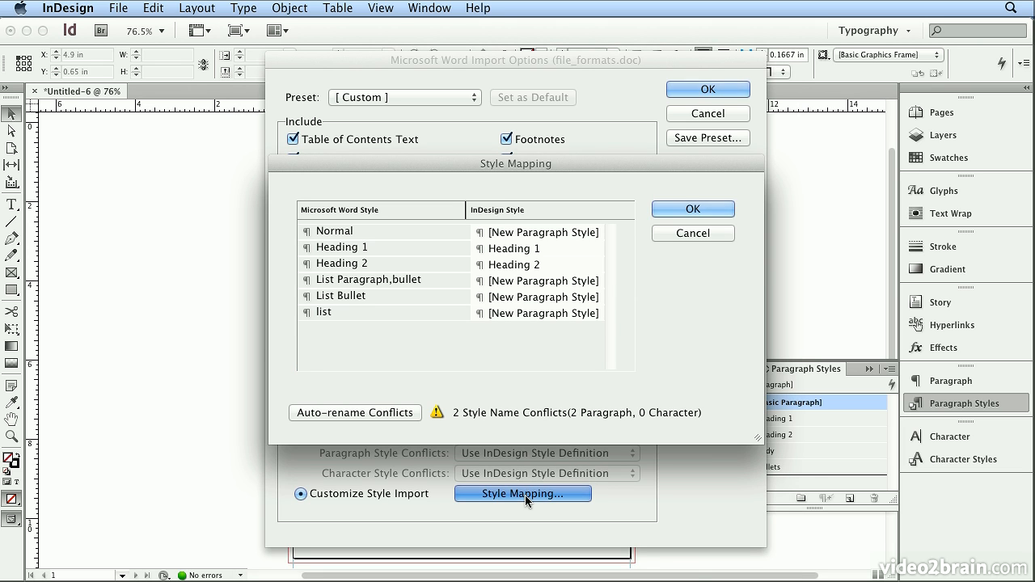
Step: Map the Word Normal style to body and keep Heading 1 and Heading 2 mapped to the matching InDesign styles
click(330, 235)
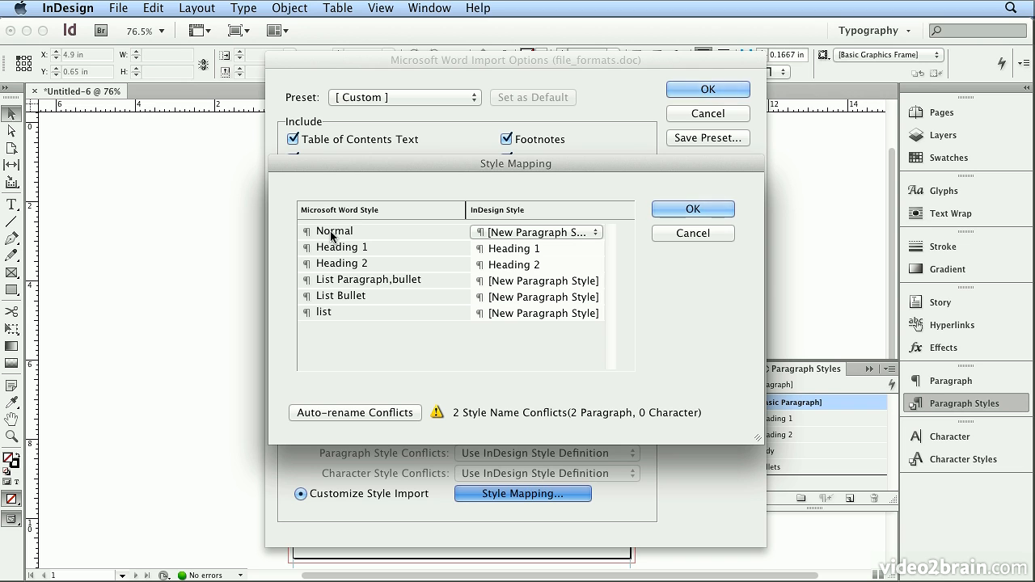
click(548, 235)
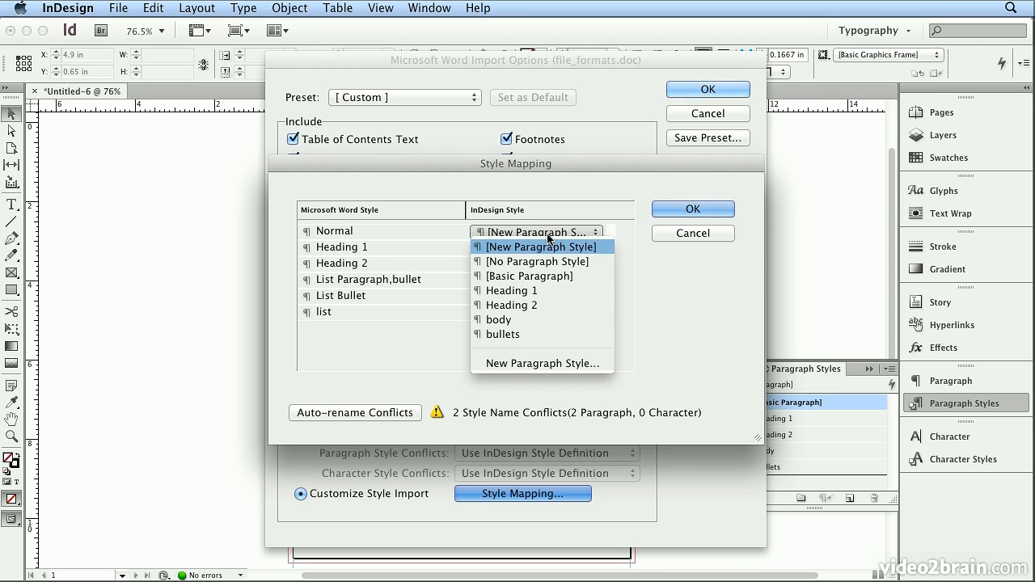
click(539, 320)
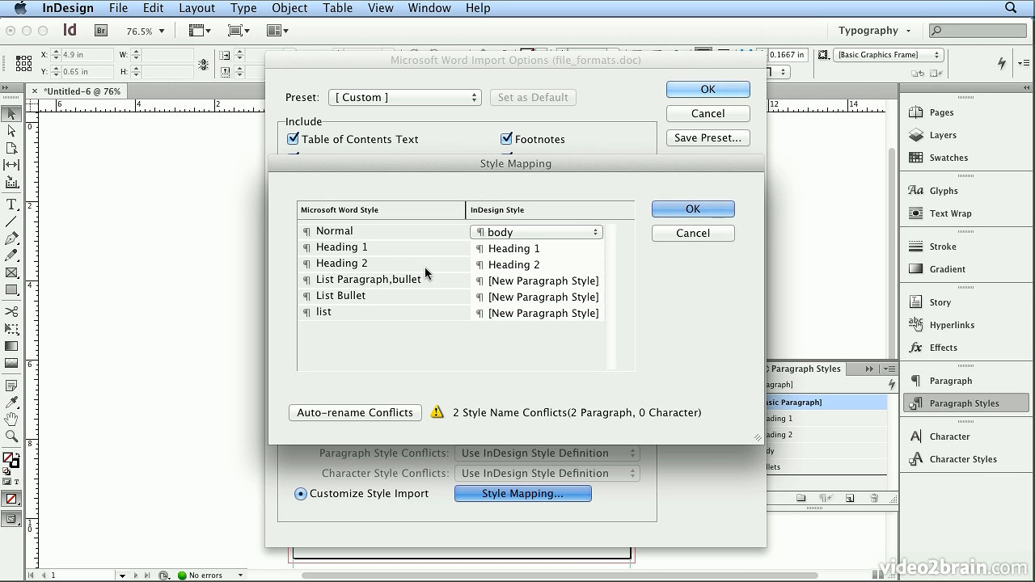
click(361, 248)
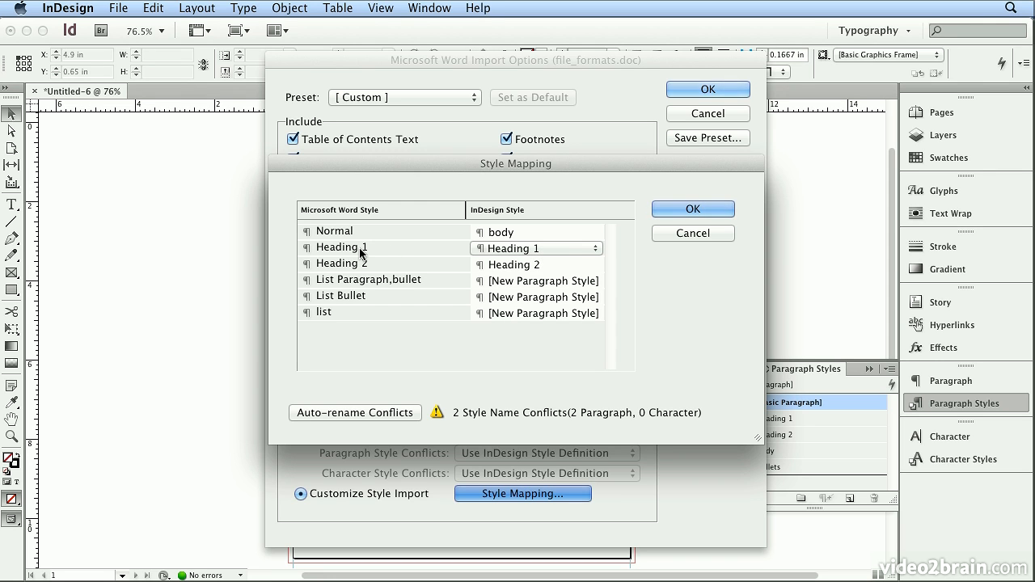
click(508, 250)
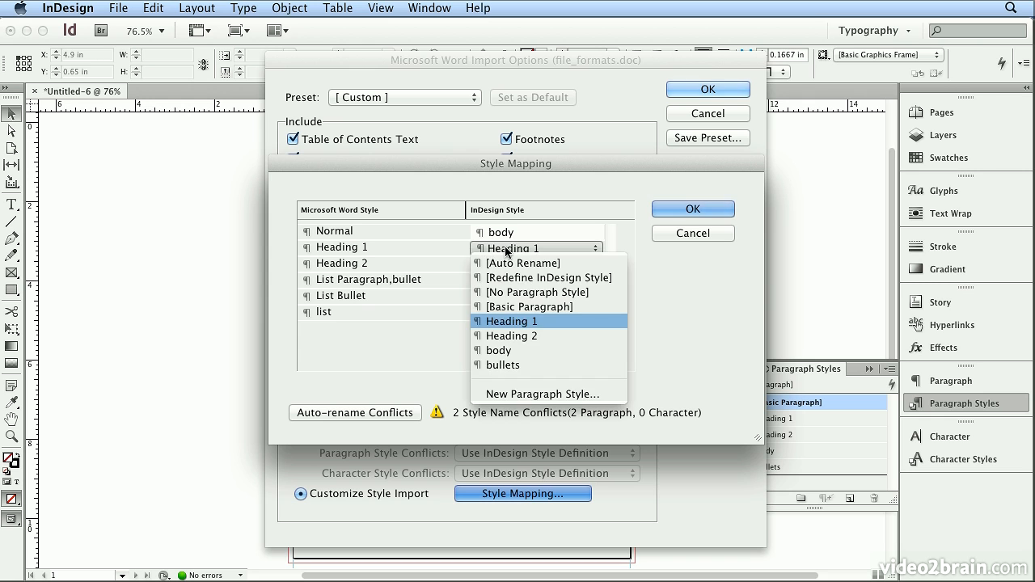
click(506, 252)
click(380, 269)
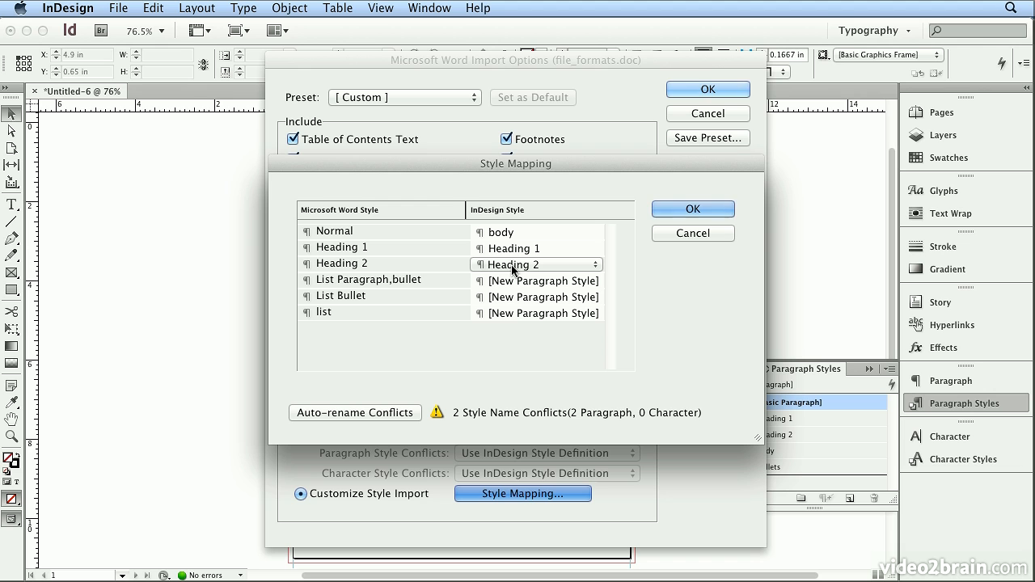
Step: Map List Paragraph,bullet, List Bullet and list to bullets, confirm the import and place the text on the page
click(400, 280)
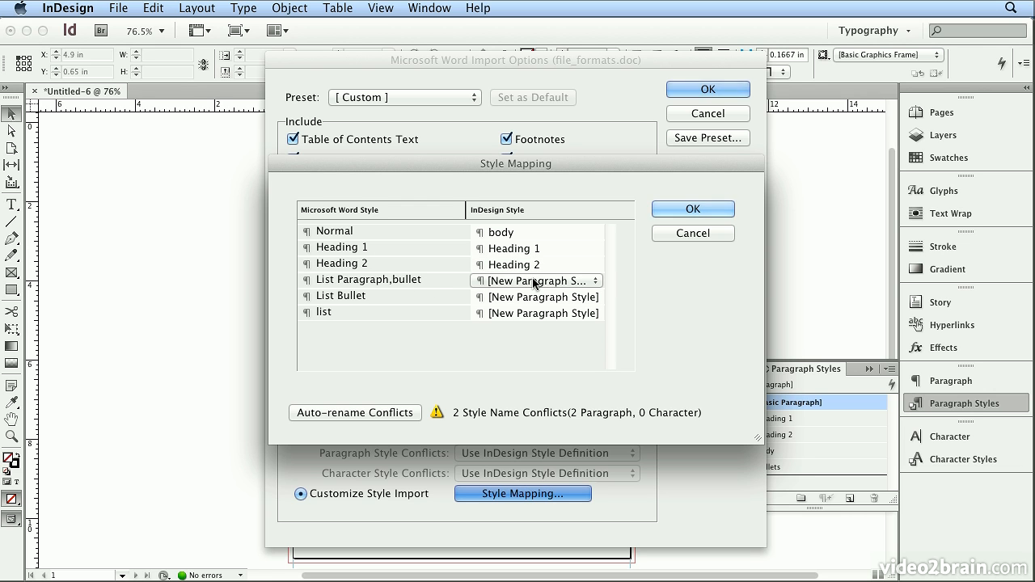
click(534, 281)
click(533, 368)
click(509, 283)
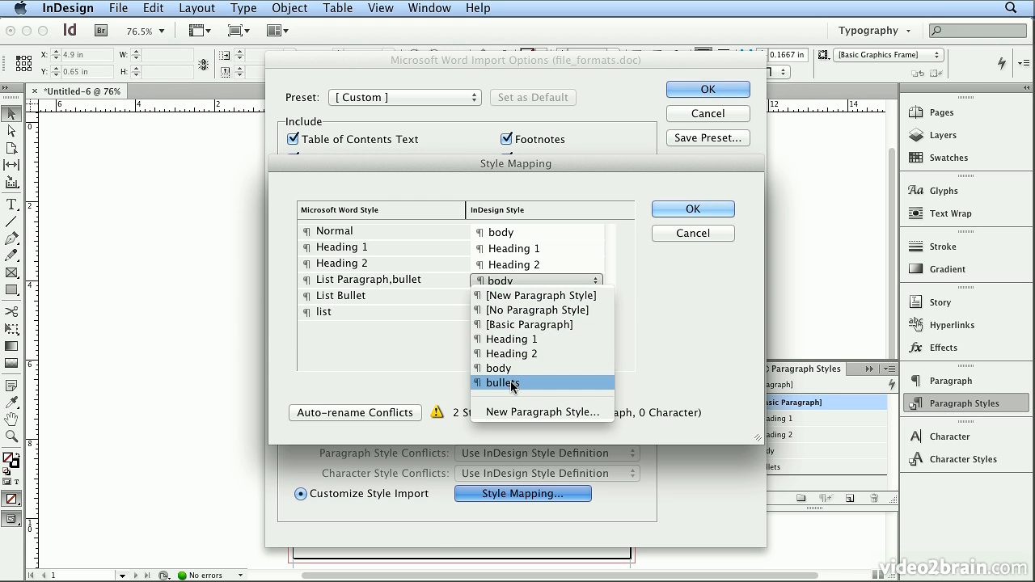
click(501, 382)
click(503, 299)
click(514, 400)
click(502, 308)
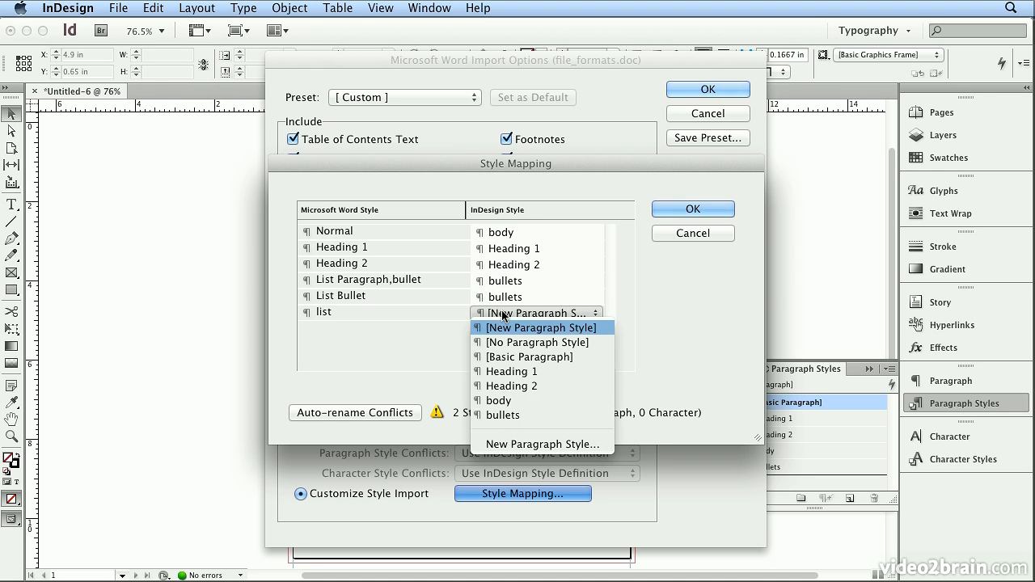
click(517, 419)
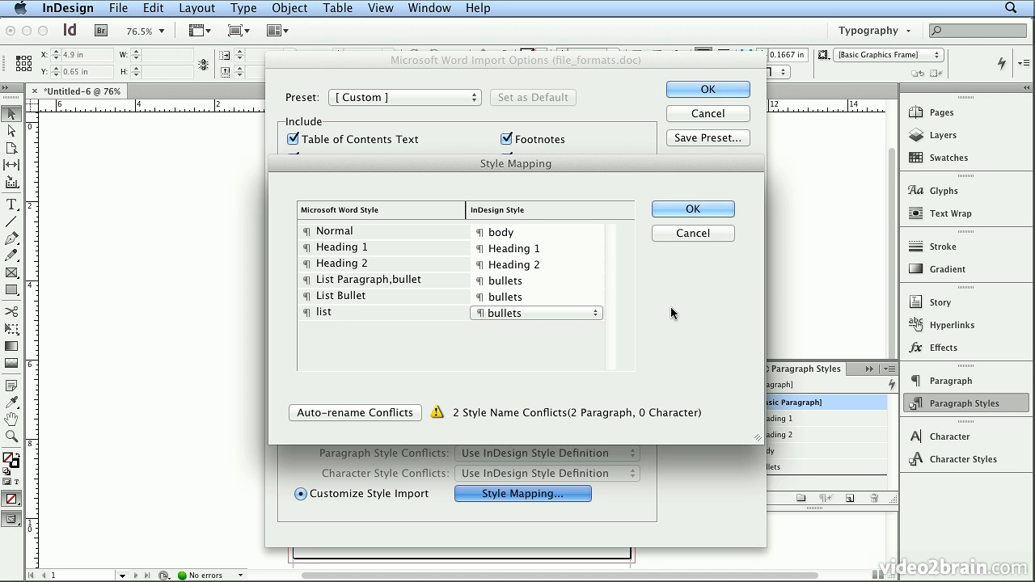
click(699, 207)
click(697, 88)
click(341, 160)
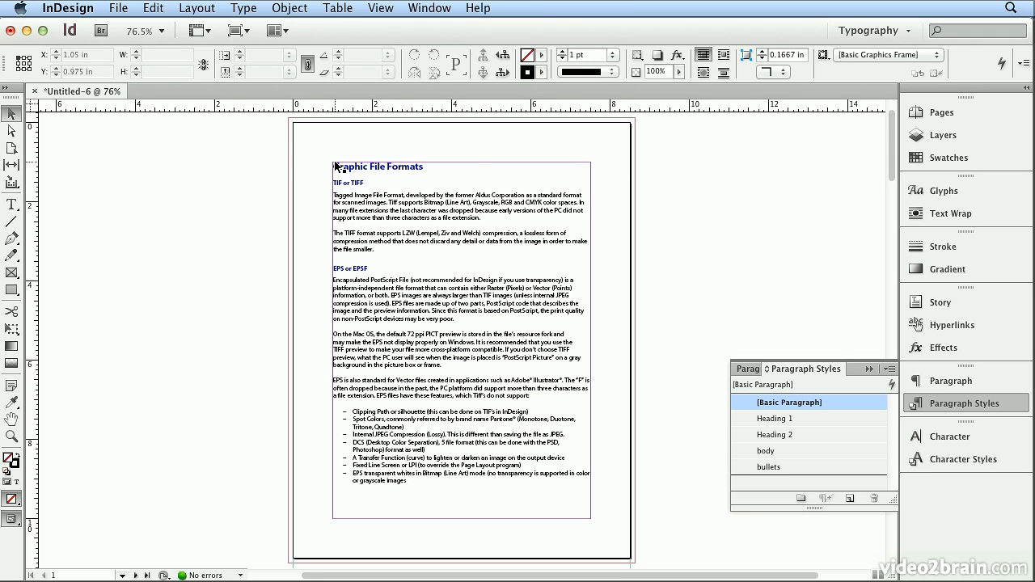
Step: Examine the paragraph styles and swatches applied to the imported headings and body text
double_click(354, 166)
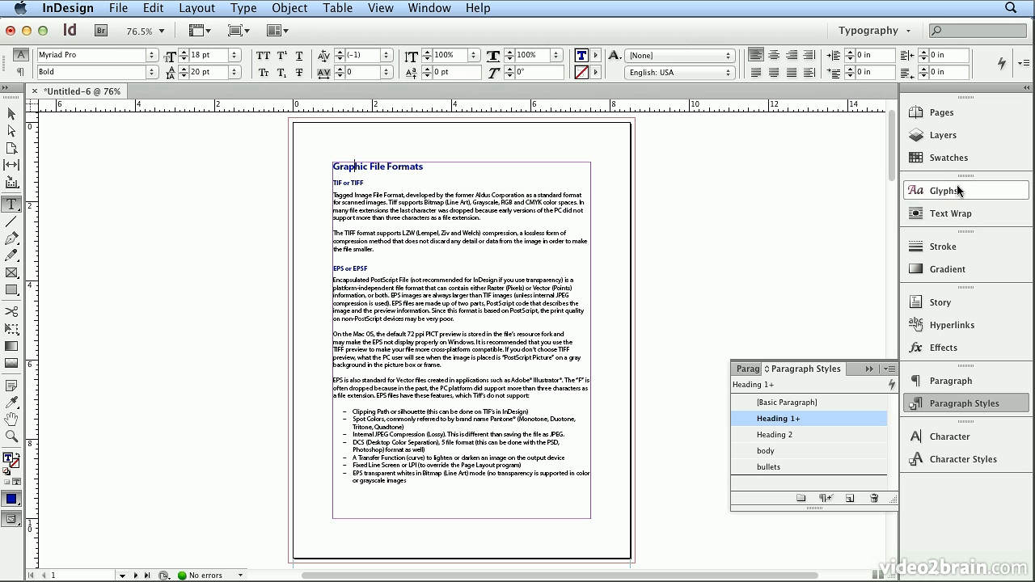
click(954, 157)
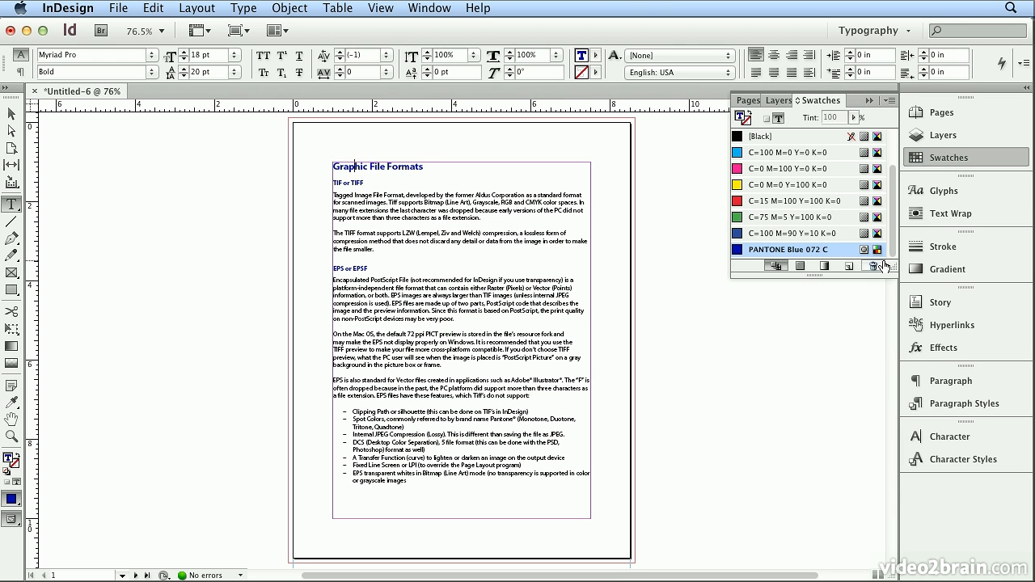
drag(891, 266, 883, 412)
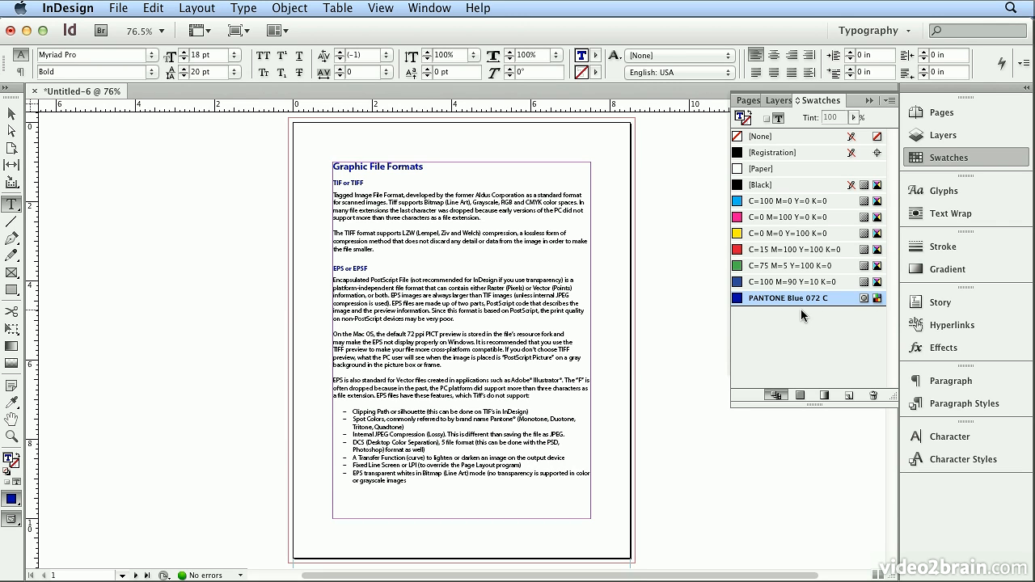
click(368, 183)
click(362, 210)
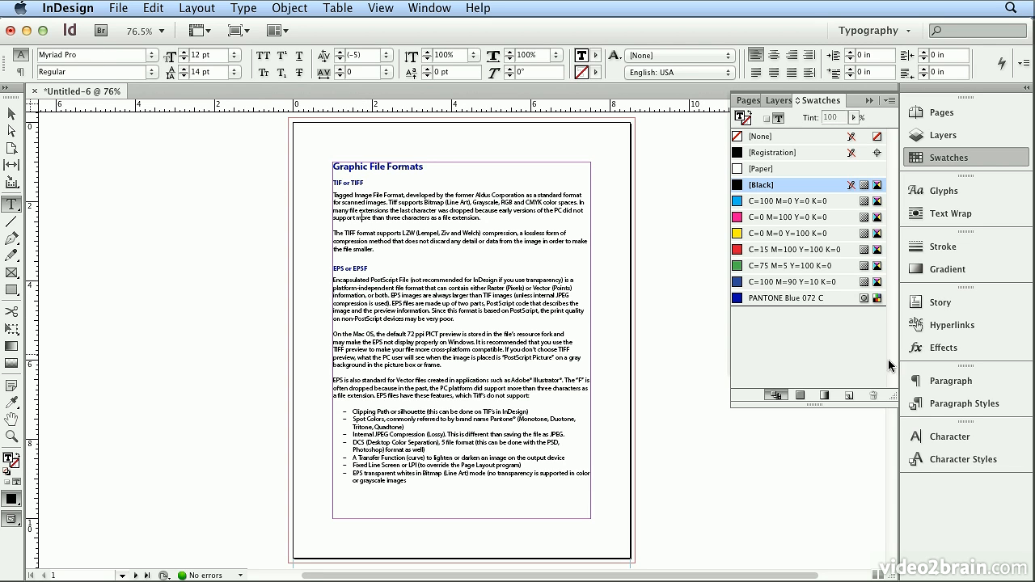
click(962, 403)
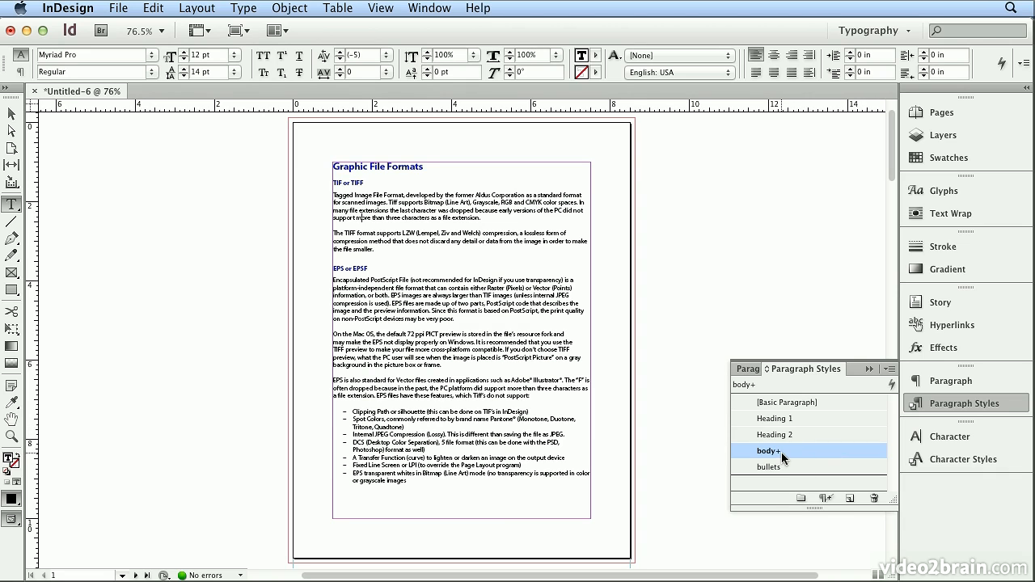
mouse_move(781, 454)
click(417, 166)
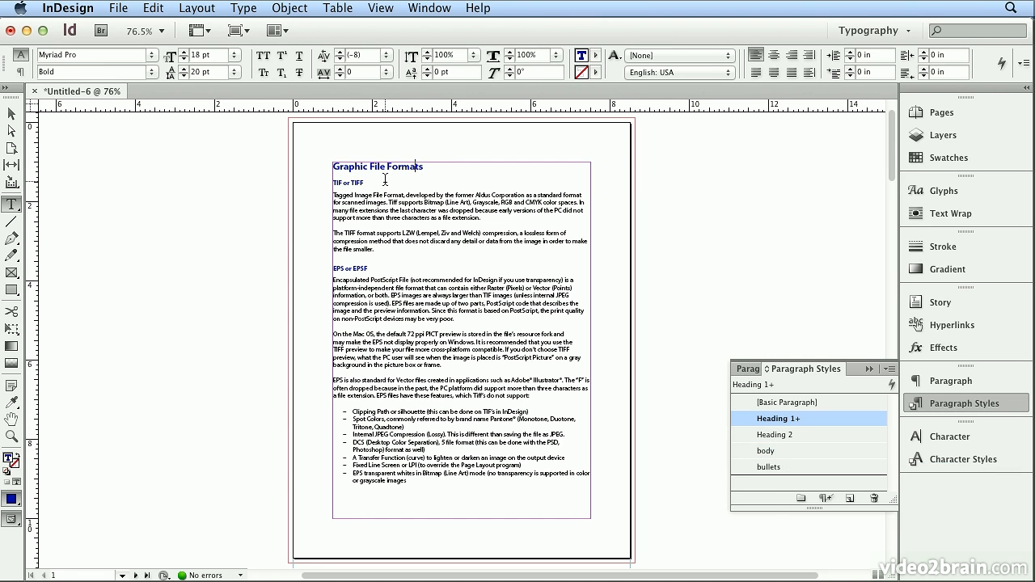
click(385, 183)
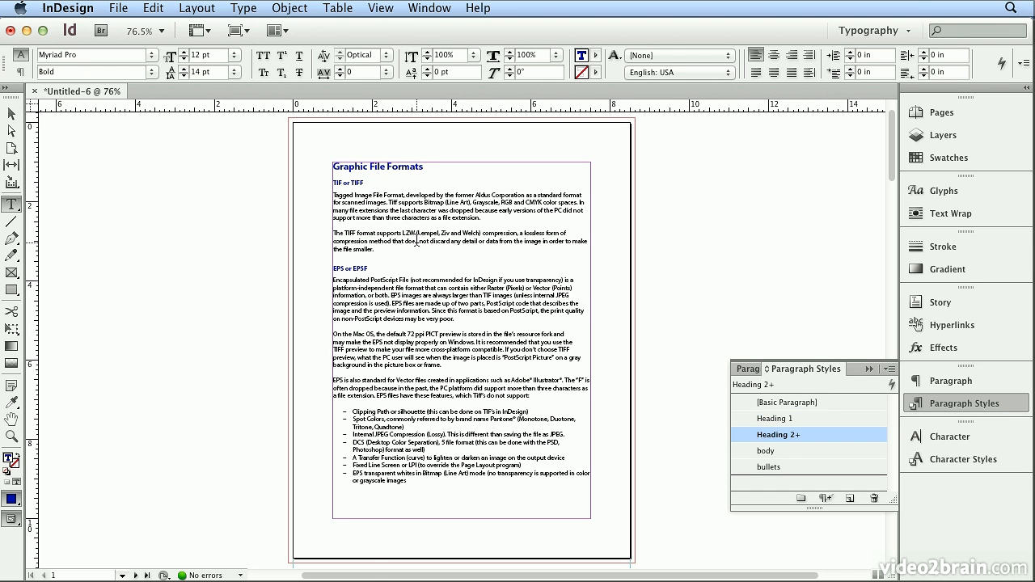
Step: Select all the story's text and clear the paragraph style overrides
click(150, 7)
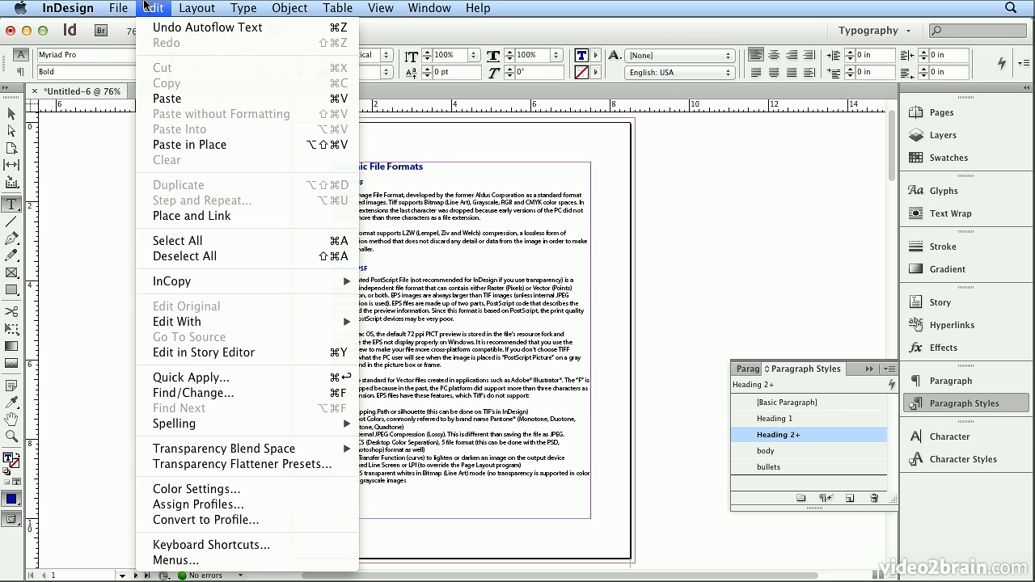
click(245, 241)
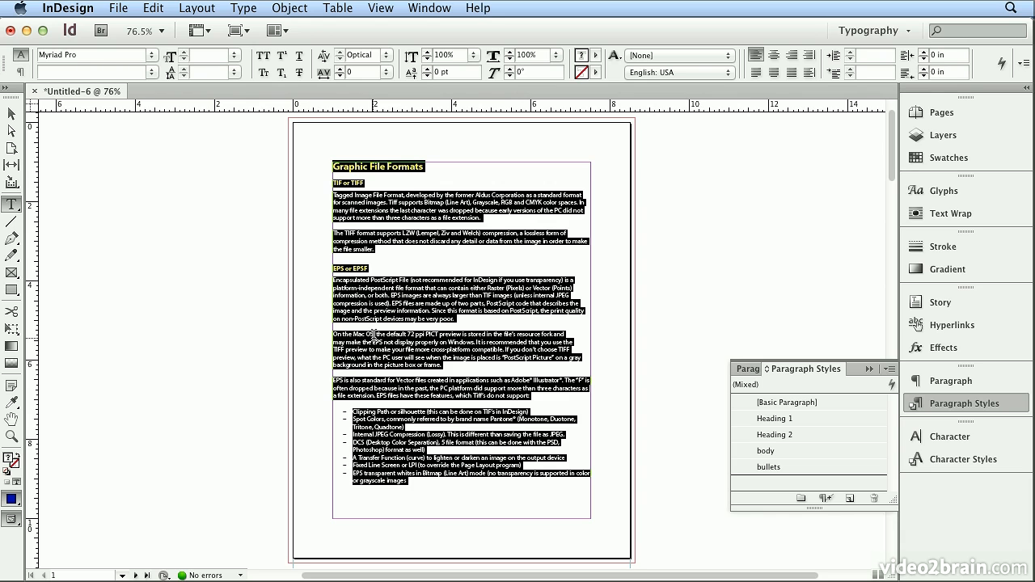
click(825, 499)
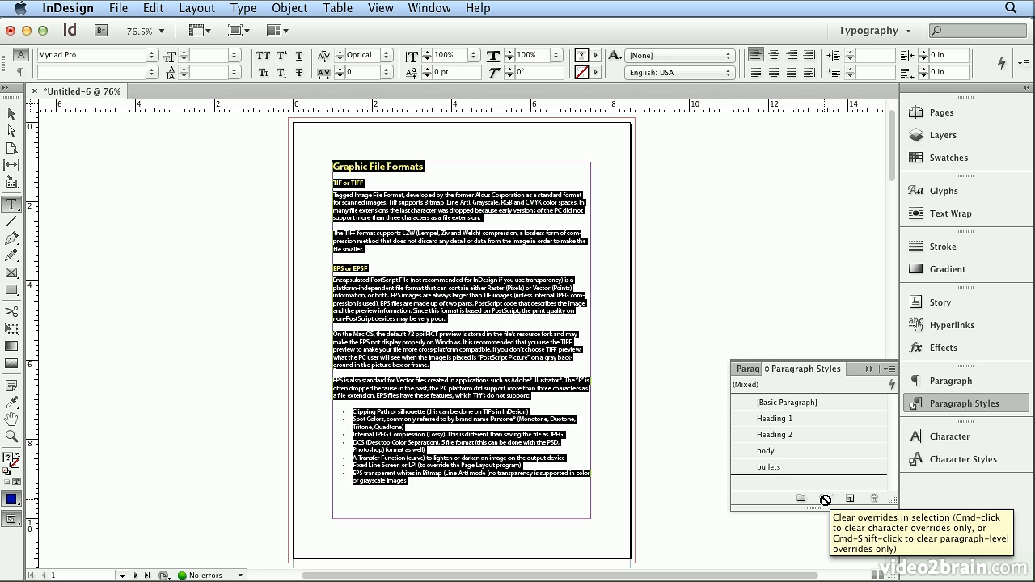
Step: Check the paragraph styles applied to the bullet list and body paragraphs
click(428, 411)
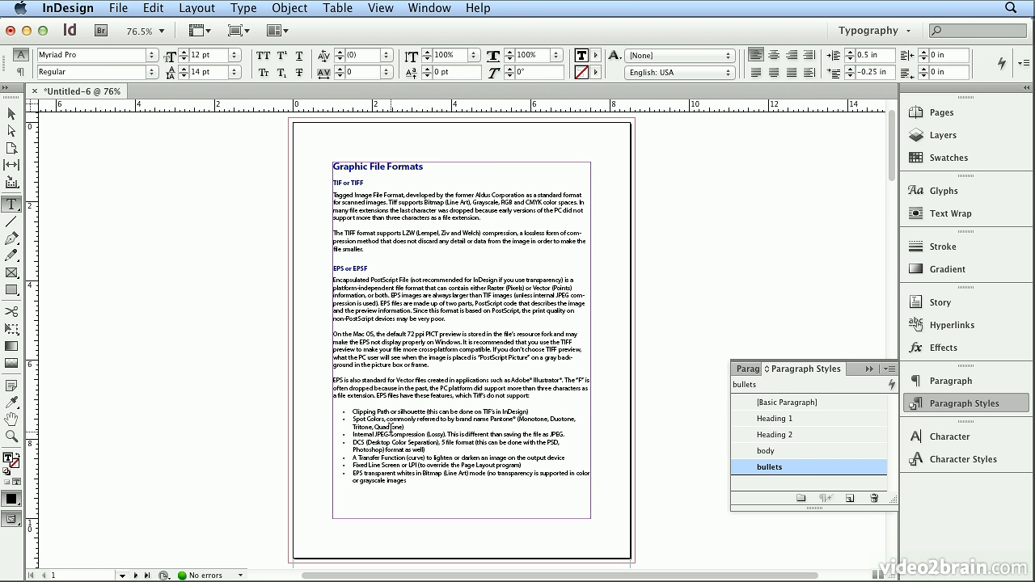
click(394, 355)
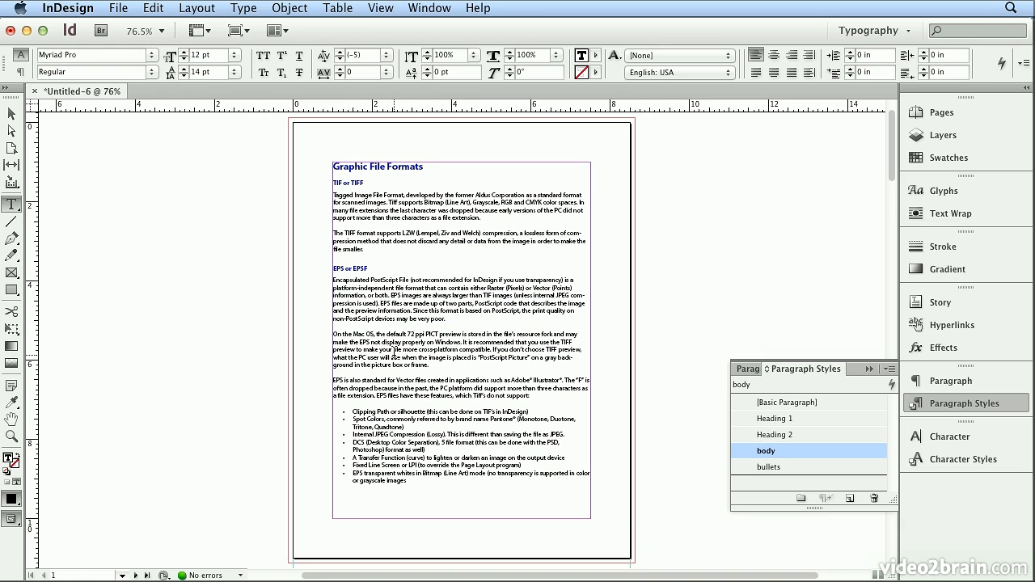
click(505, 227)
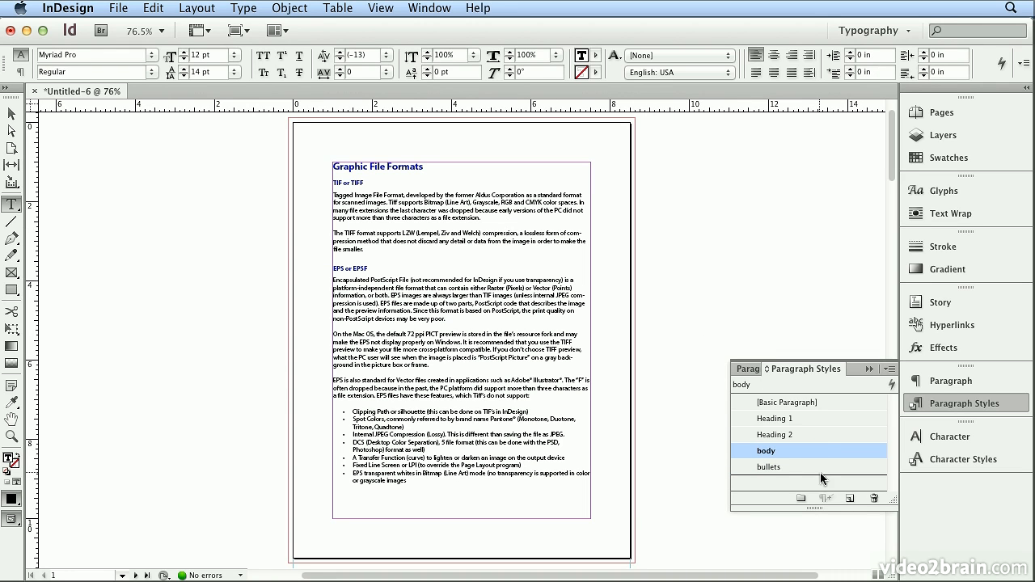